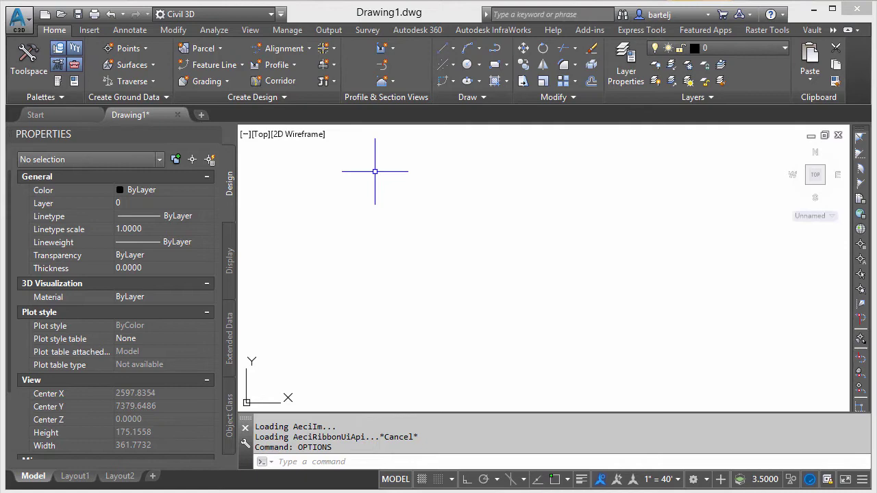
Step: Inspect the Support File Search Path list down to C:\jerrycustom, then cancel Options unchanged
type("options")
key("Return")
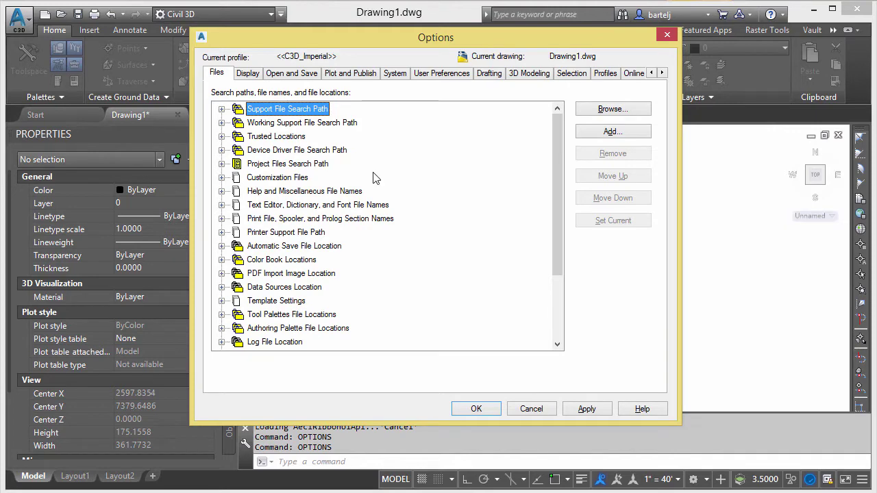
left_click(221, 109)
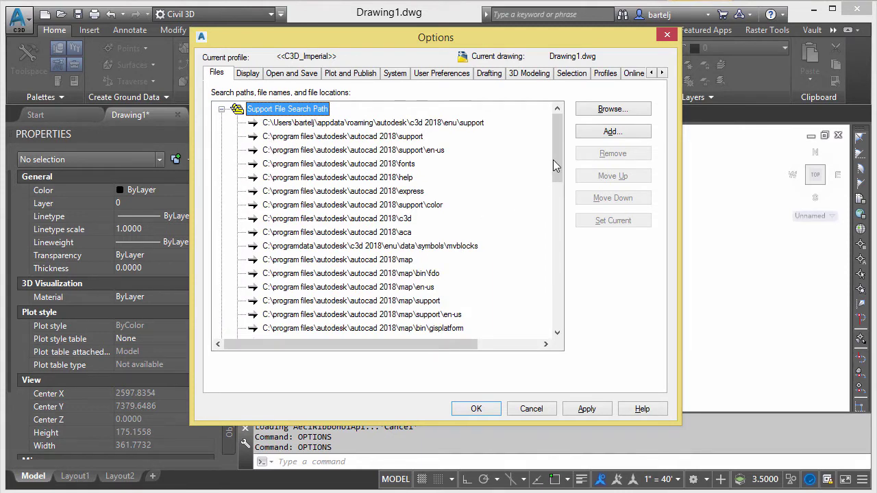
left_click_drag(557, 157, 559, 235)
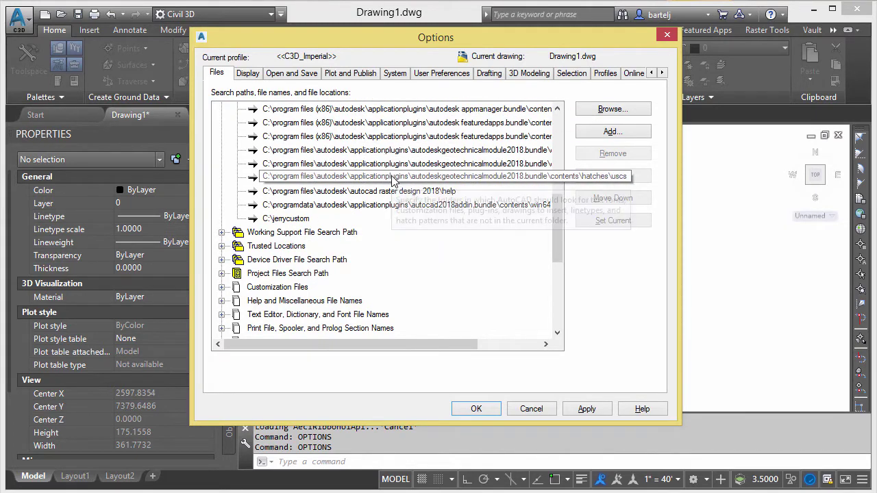
left_click(531, 409)
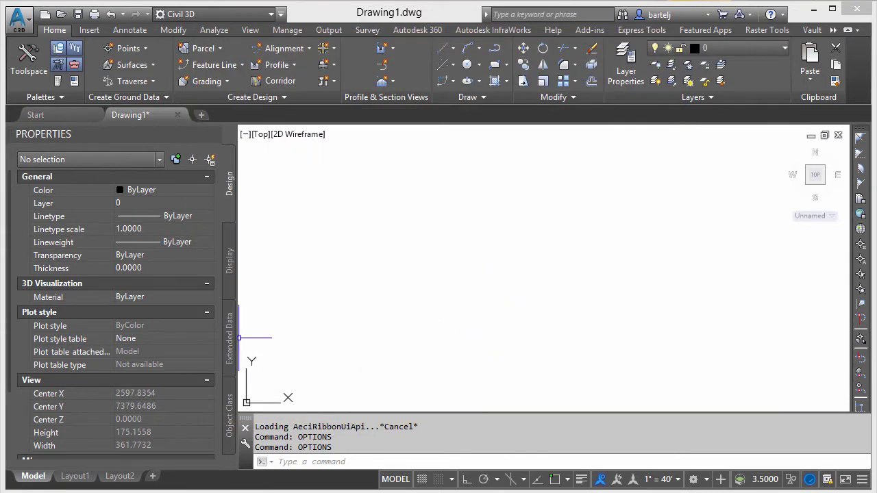
Step: Look over COUNTACH.DWG and the other files in C:\Tuesday, then close that Explorer window
key("alt+Tab")
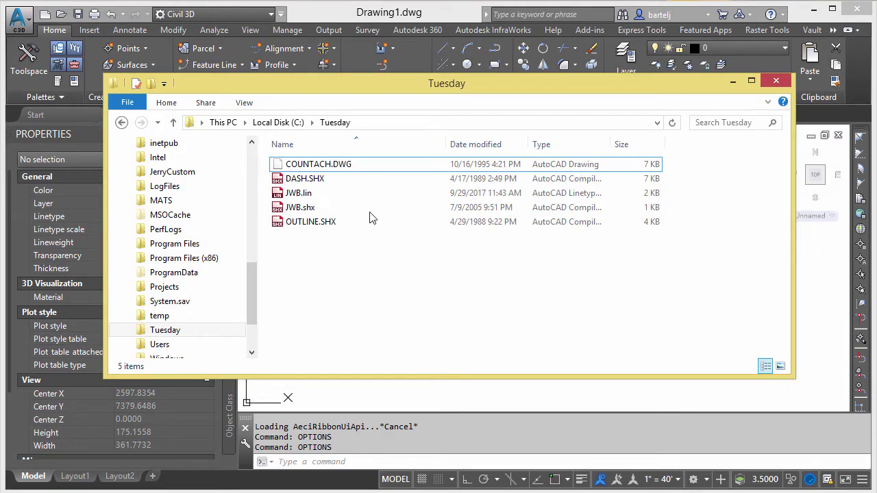
left_click(357, 168)
left_click(776, 83)
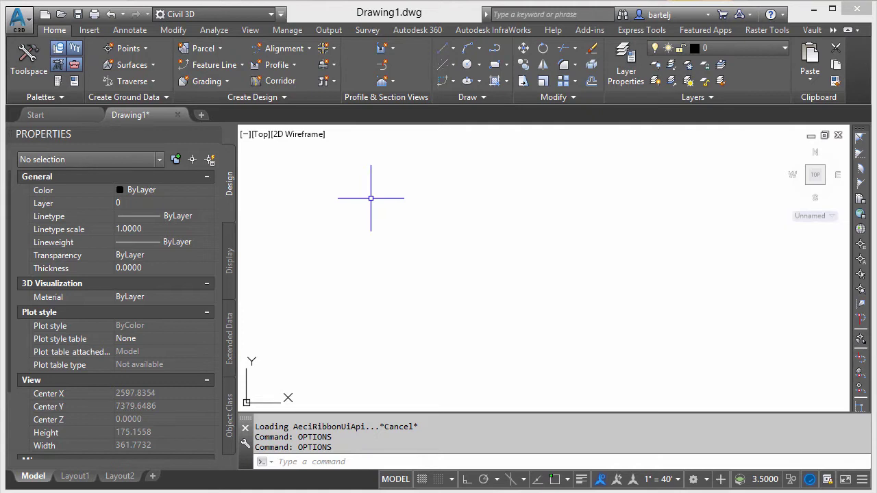
Step: Try inserting block countach with -INSERT and dismiss the 'not found in search path' error
type("-INSERT")
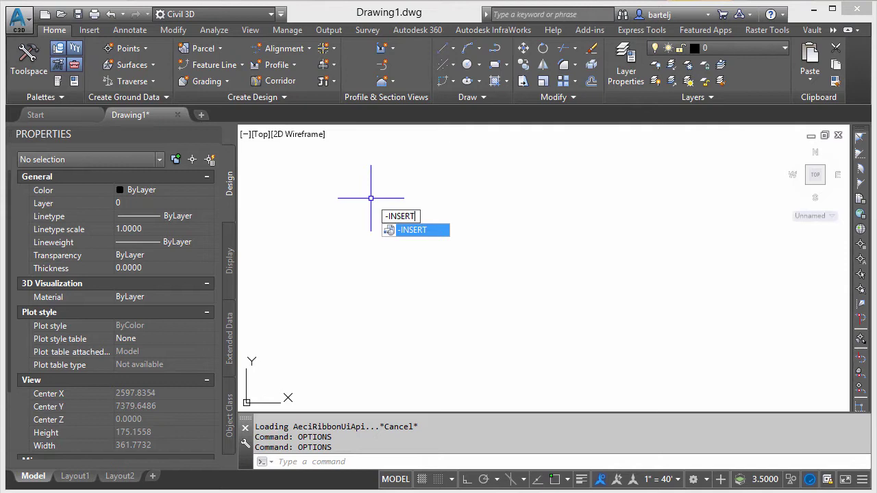
key("Return")
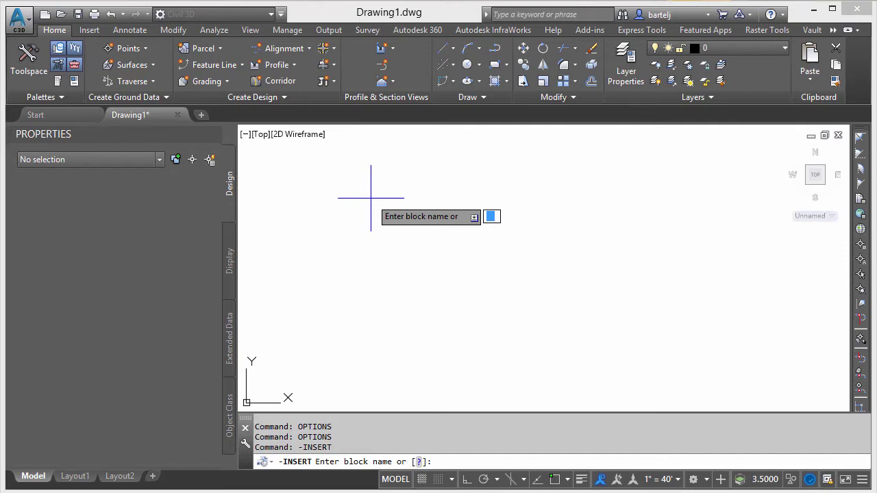
type("countach")
key("Return")
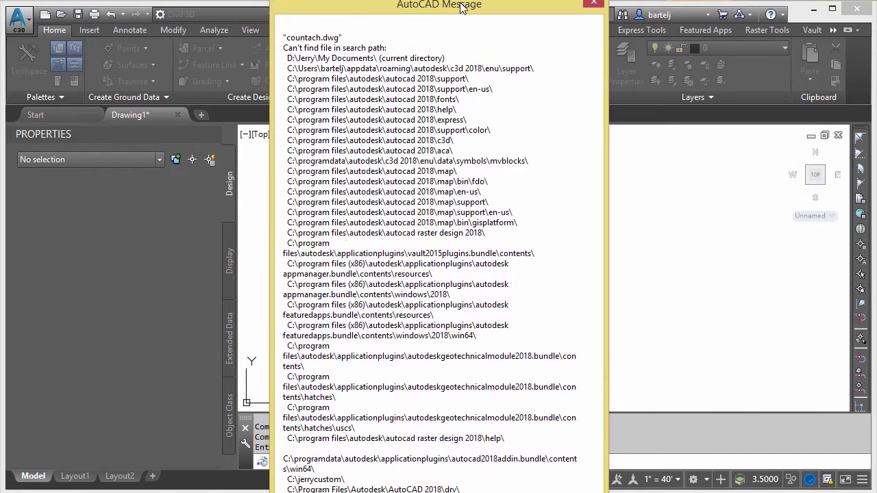
left_click_drag(460, 5, 449, 0)
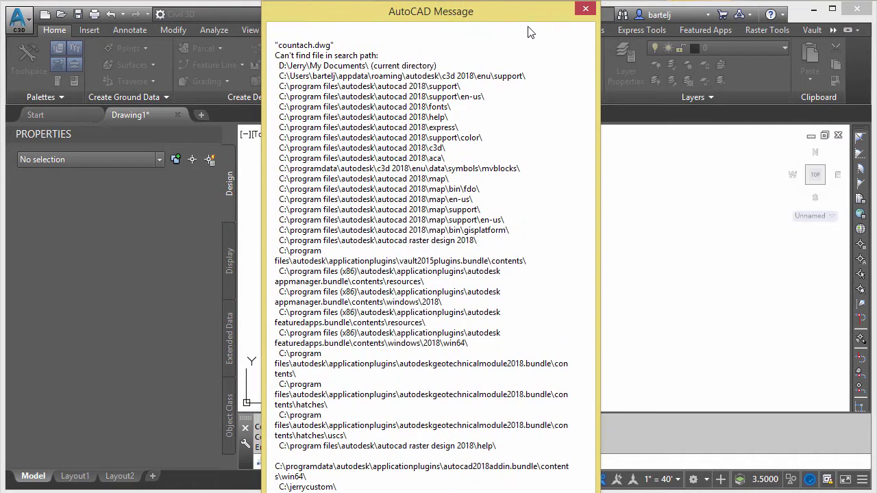
left_click(584, 11)
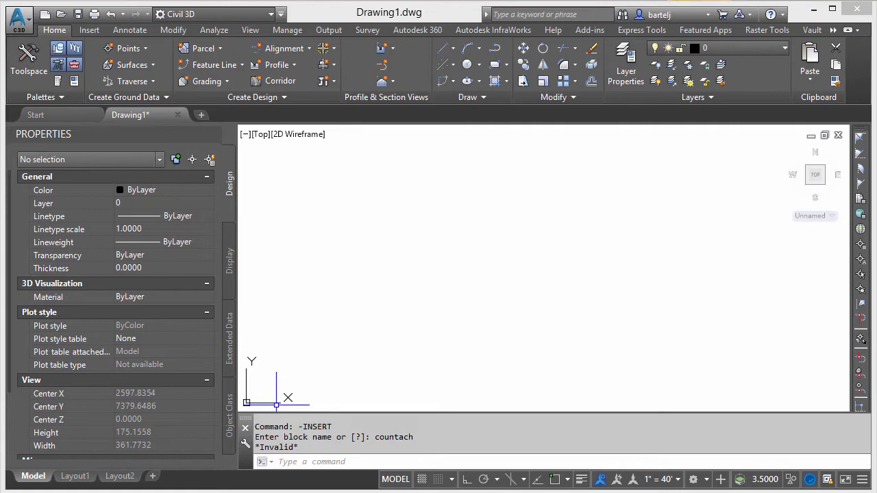
key("super+e")
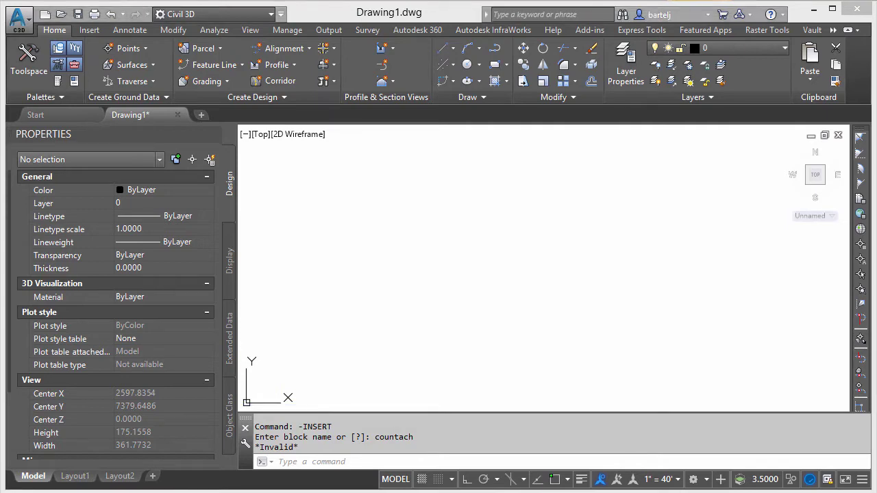
double_click(337, 306)
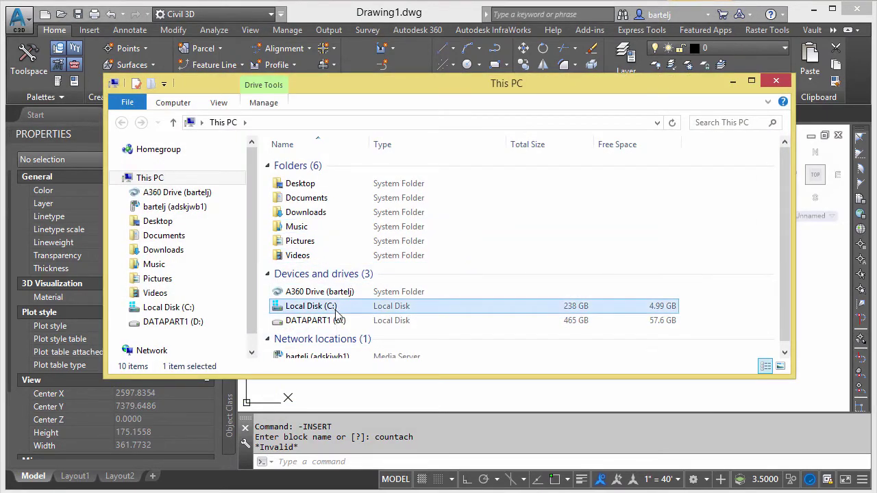
left_click_drag(785, 216, 787, 329)
left_click(299, 267)
double_click(297, 267)
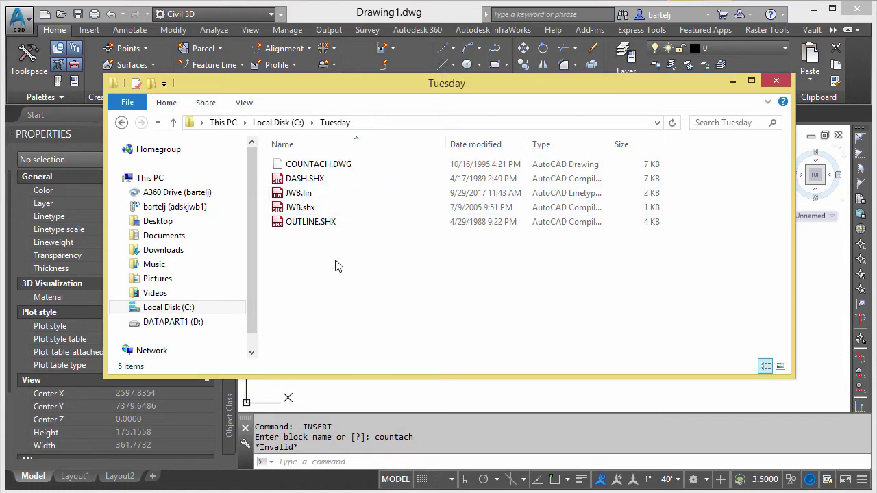
left_click(776, 82)
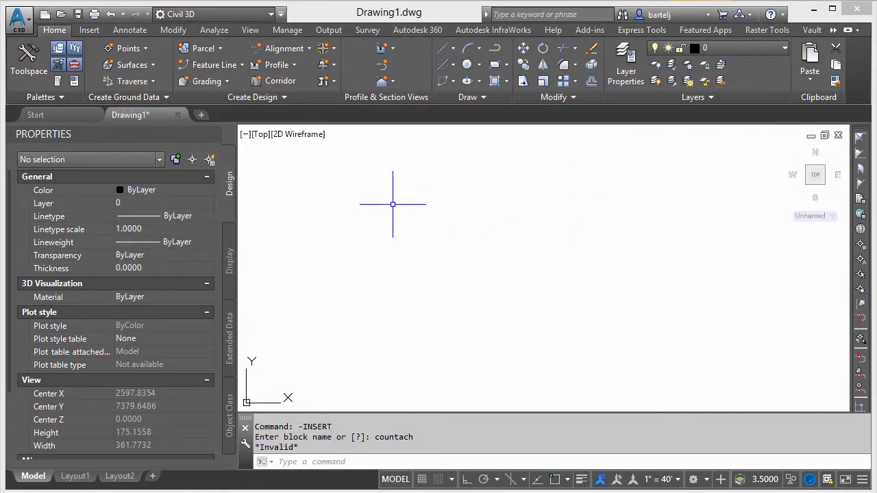
Step: Add C:\Tuesday as a new support file search path after C:\jerrycustom and apply it
type("options")
key("Return")
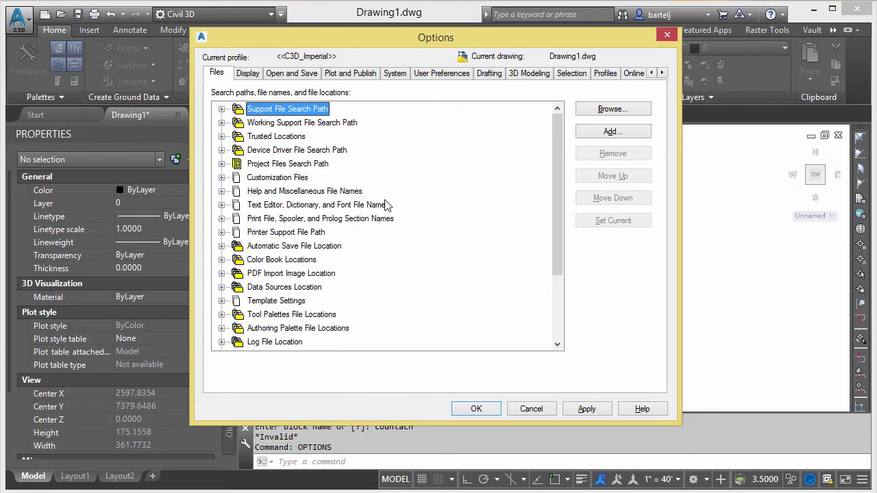
left_click(222, 110)
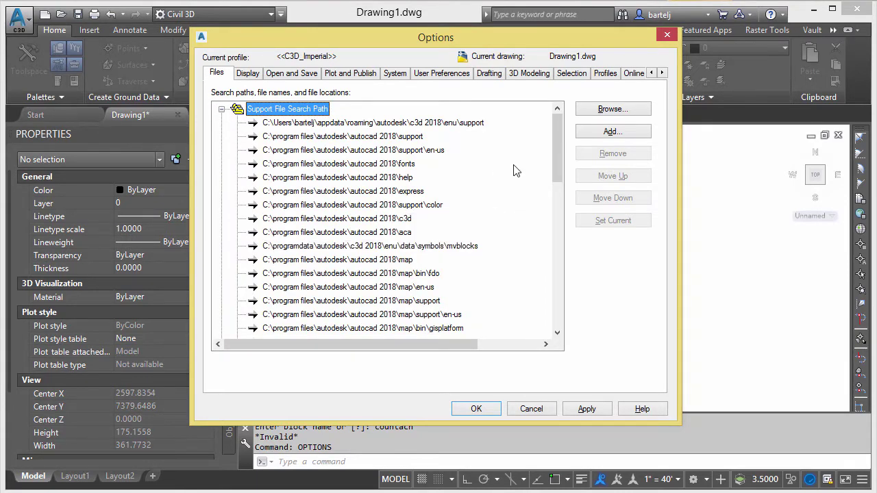
left_click_drag(557, 142, 556, 225)
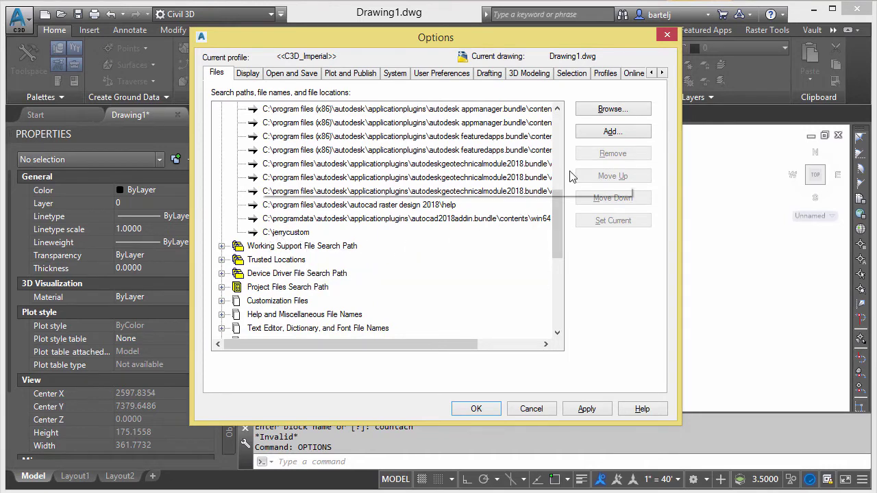
left_click(615, 131)
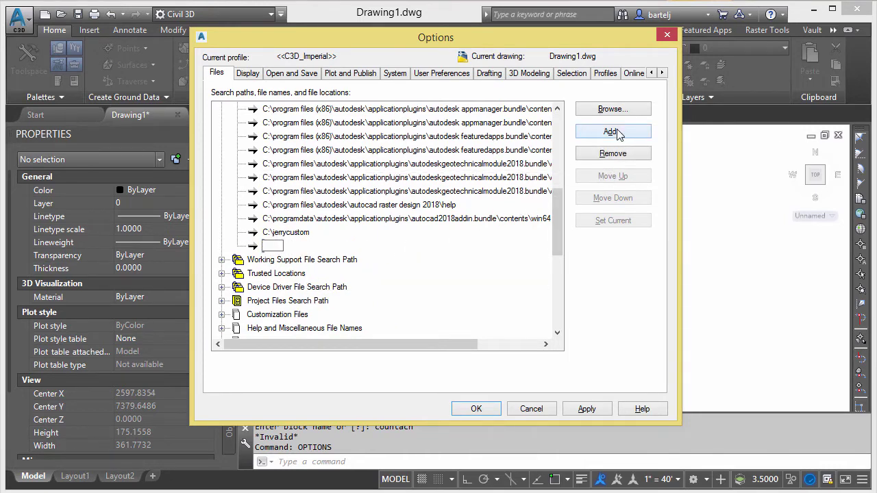
left_click(611, 110)
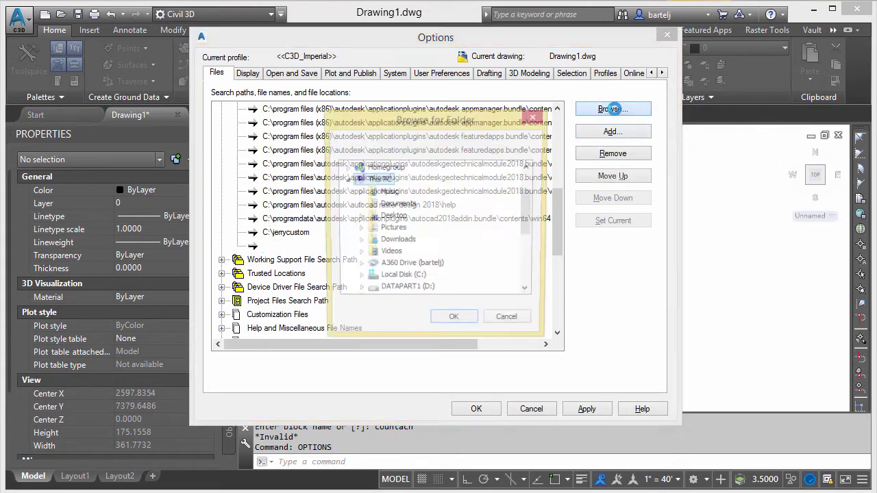
left_click(409, 280)
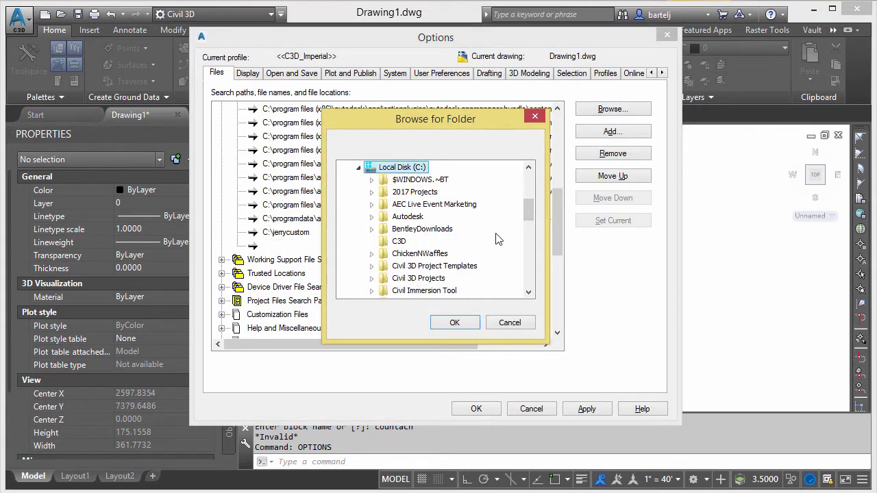
left_click_drag(533, 209, 531, 249)
left_click(406, 241)
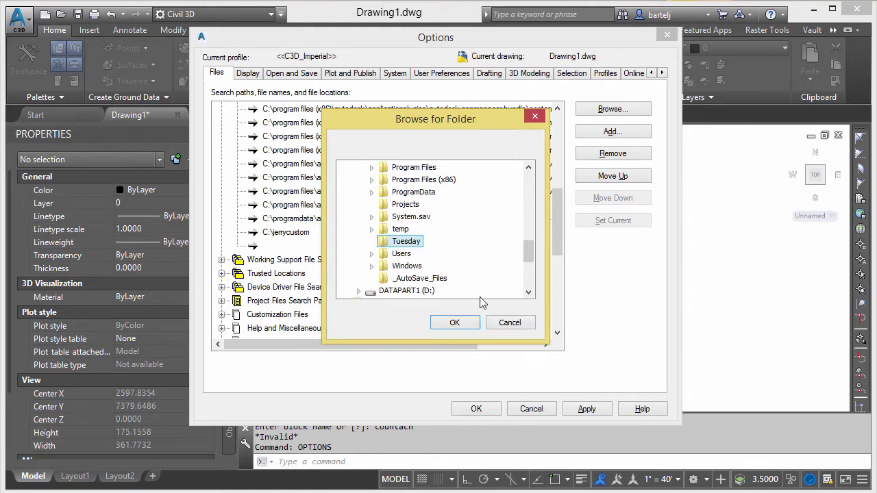
left_click(470, 324)
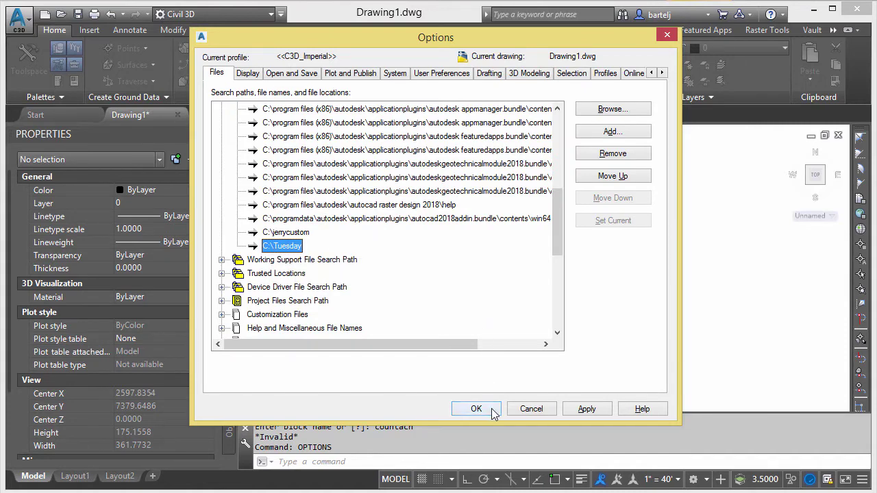
left_click(601, 411)
Step: Close Options and insert the countach block at default X/Y scale, zooming in on it
left_click(476, 408)
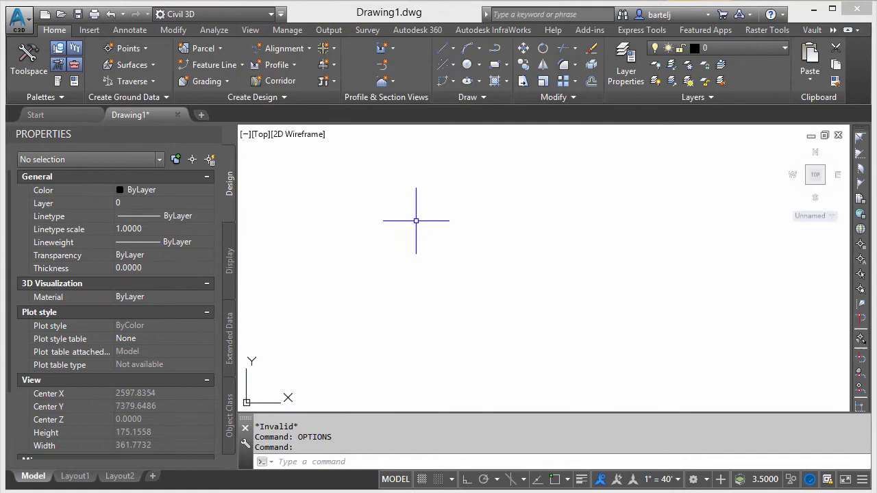
type("-inser")
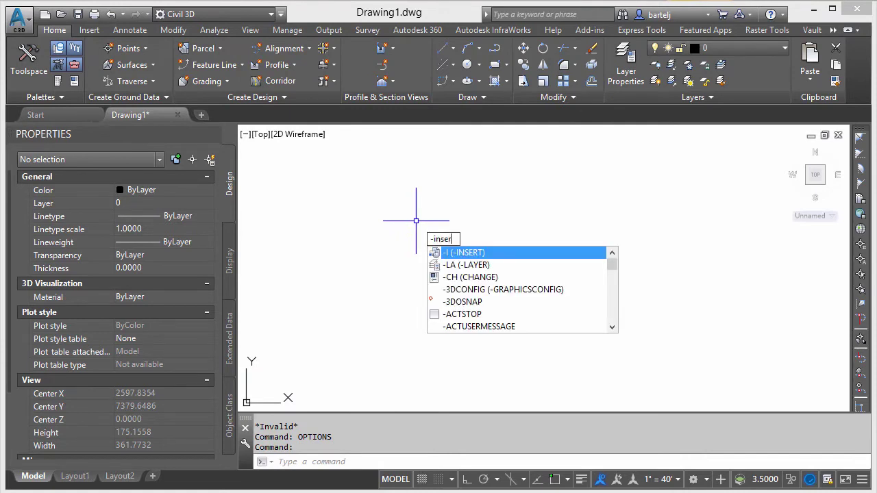
type("t")
key("Return")
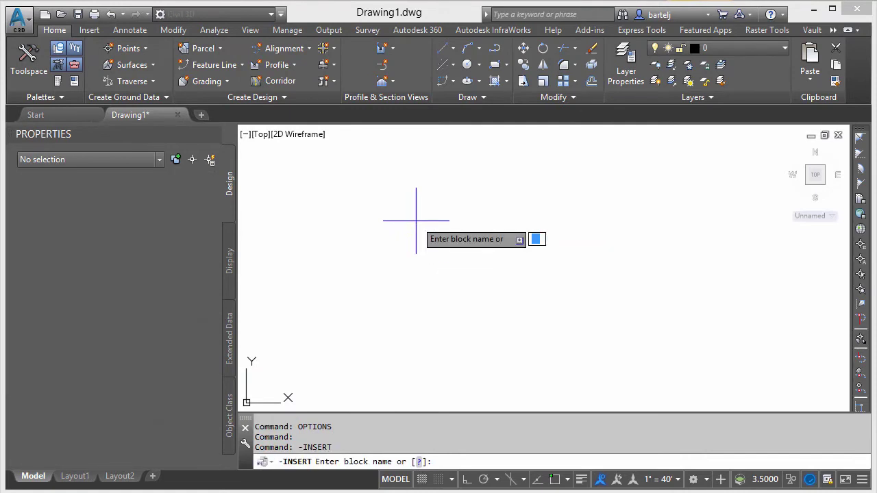
type("countach")
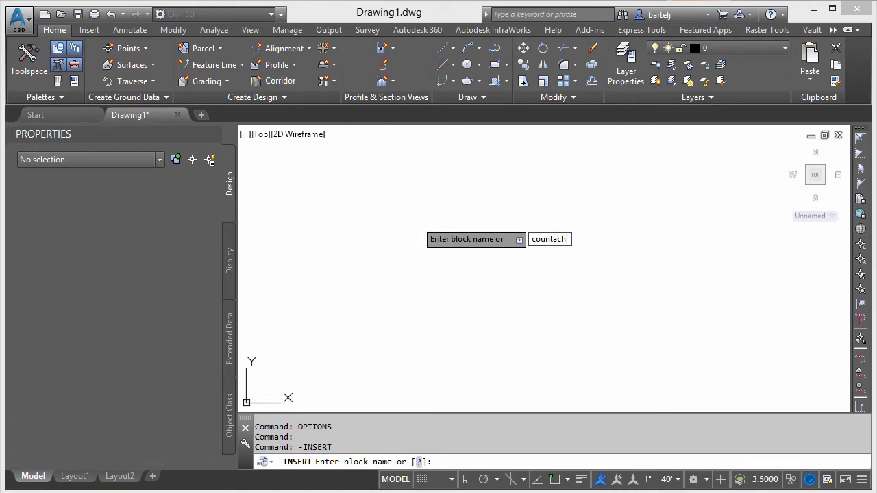
key("Return")
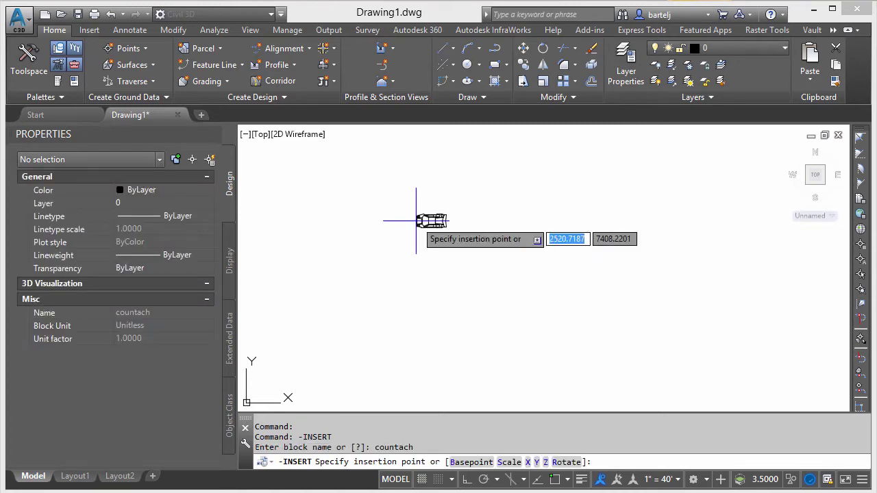
left_click(461, 182)
key("Return")
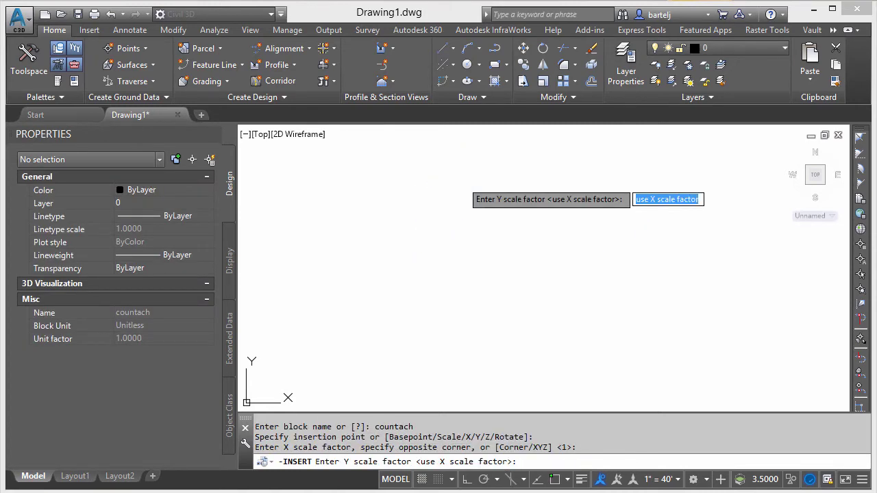
key("Return")
key("Return")
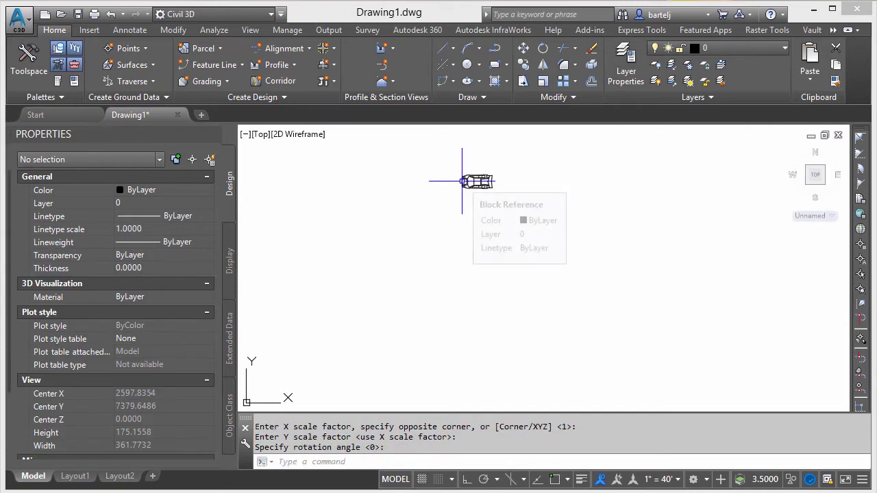
scroll(458, 182, "up", 6)
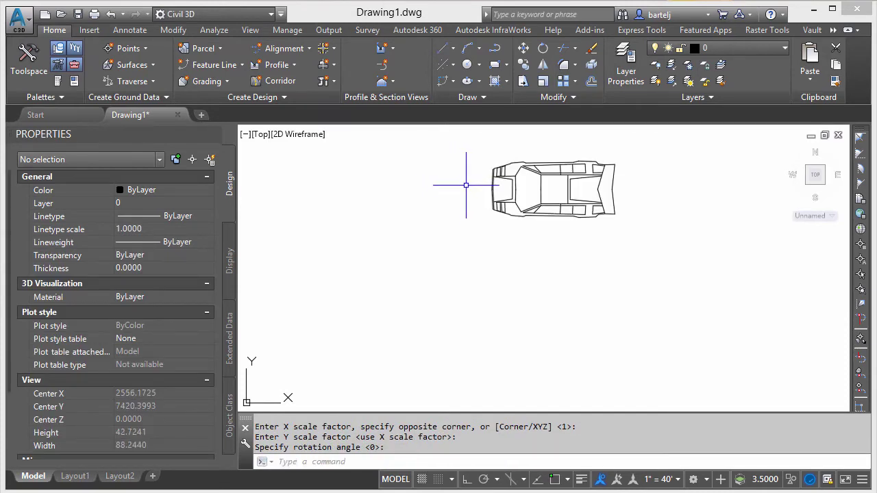
middle_click_drag(456, 192, 474, 203)
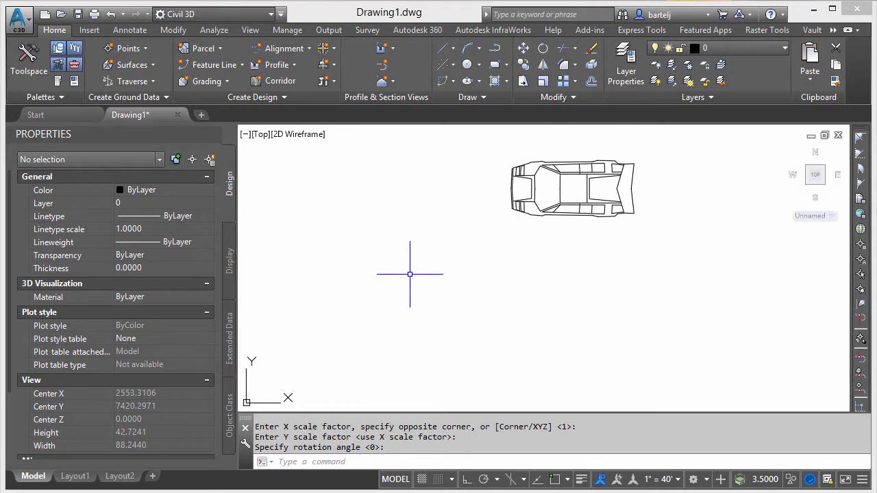
Step: Draw a long horizontal line beneath the car block
type("line")
key("Return")
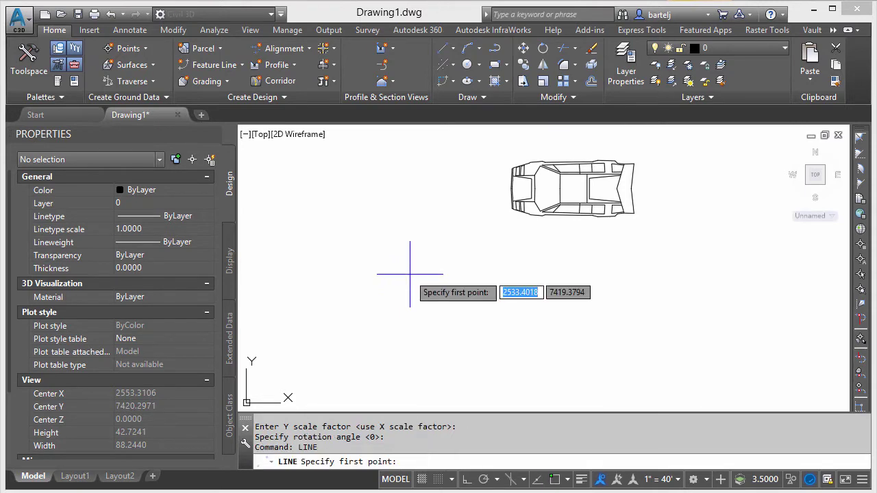
left_click(324, 250)
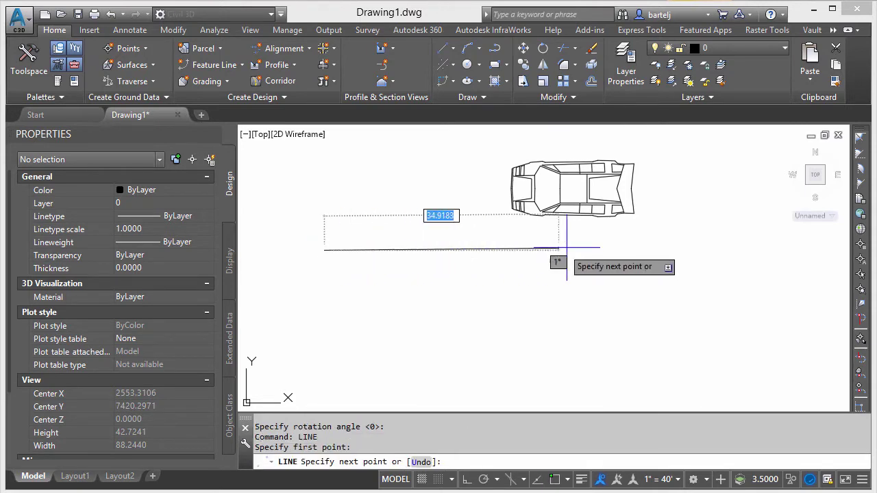
left_click(733, 250)
right_click(734, 252)
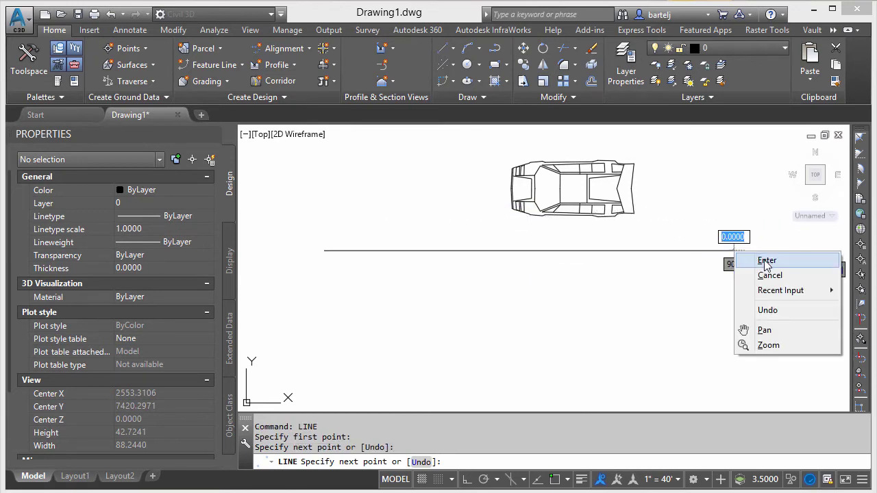
left_click(765, 261)
Step: Point the linetype loader at the C:\Tuesday\JWB.lin definition file
type("lin")
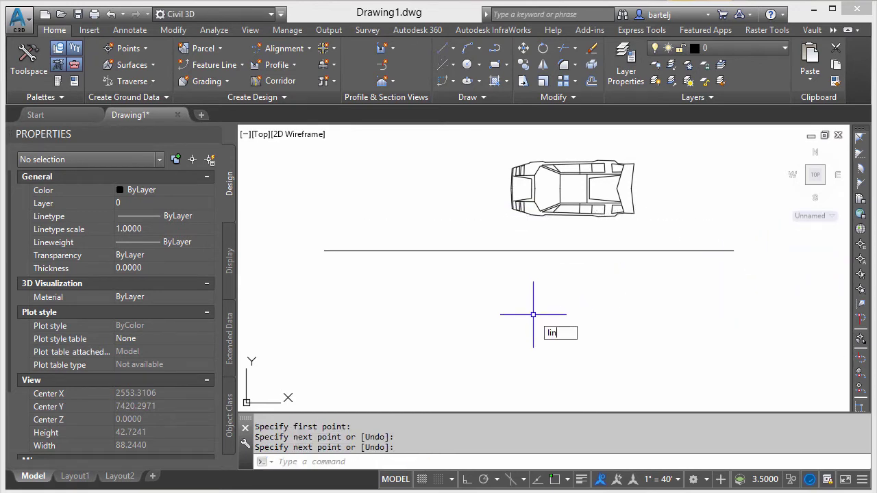
type("etype")
key("Return")
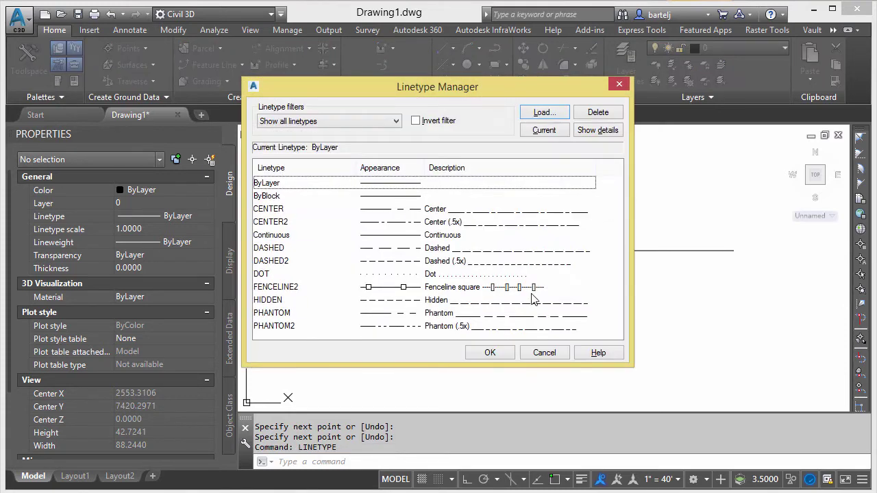
left_click(542, 113)
left_click(88, 106)
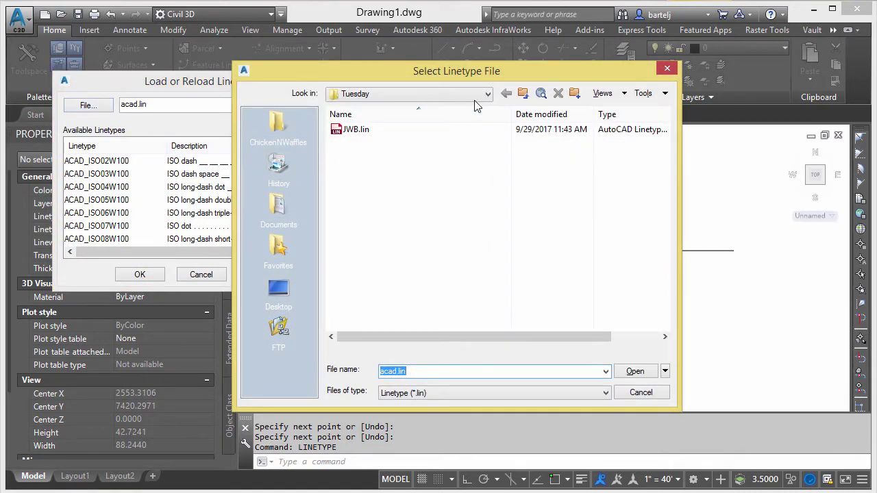
left_click(488, 95)
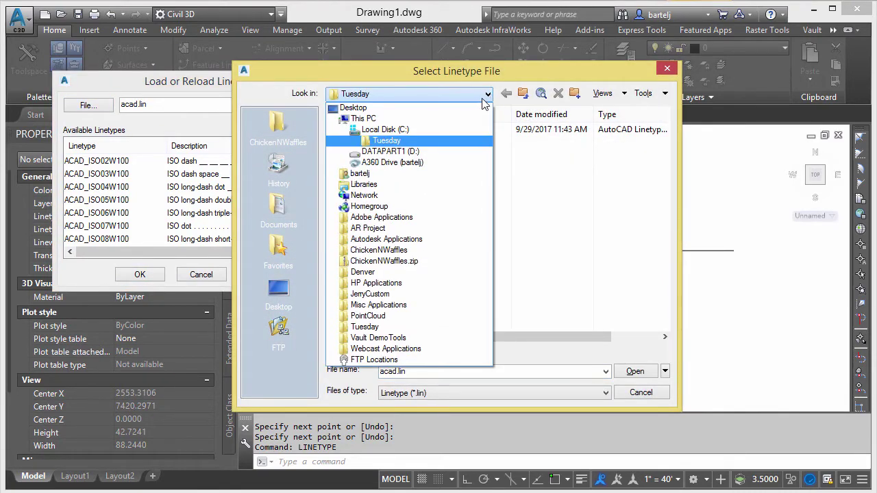
left_click(387, 140)
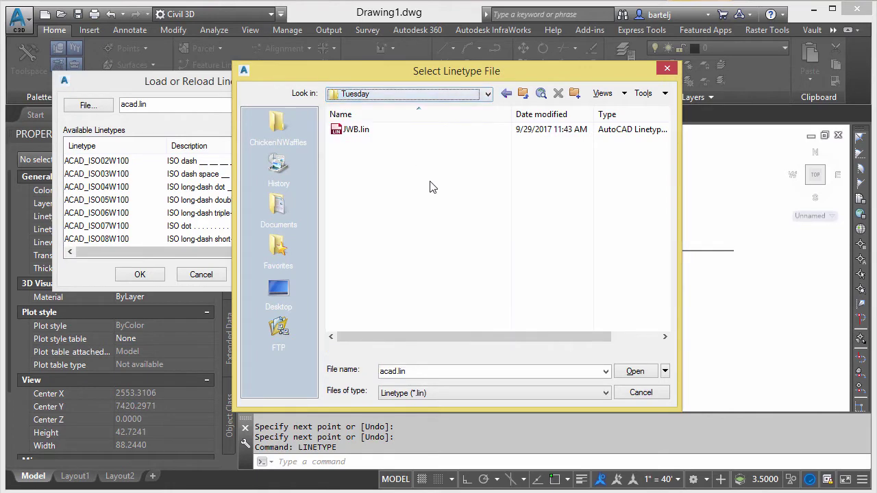
left_click(351, 134)
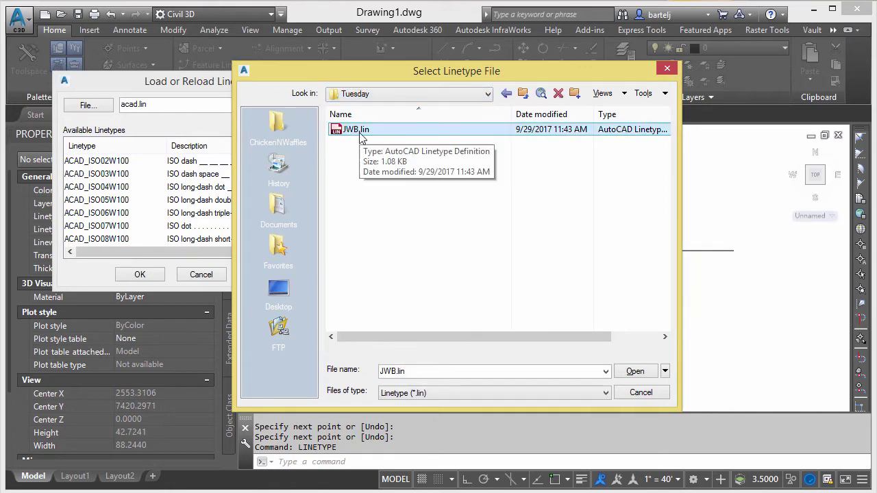
left_click(635, 372)
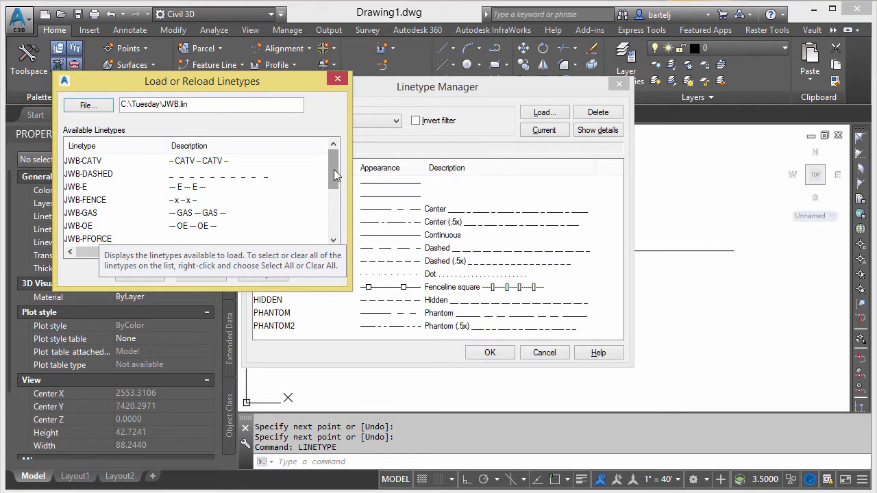
Step: Load the JWB-PSTORM linetype from JWB.lin into the Linetype Manager
left_click_drag(333, 169, 334, 205)
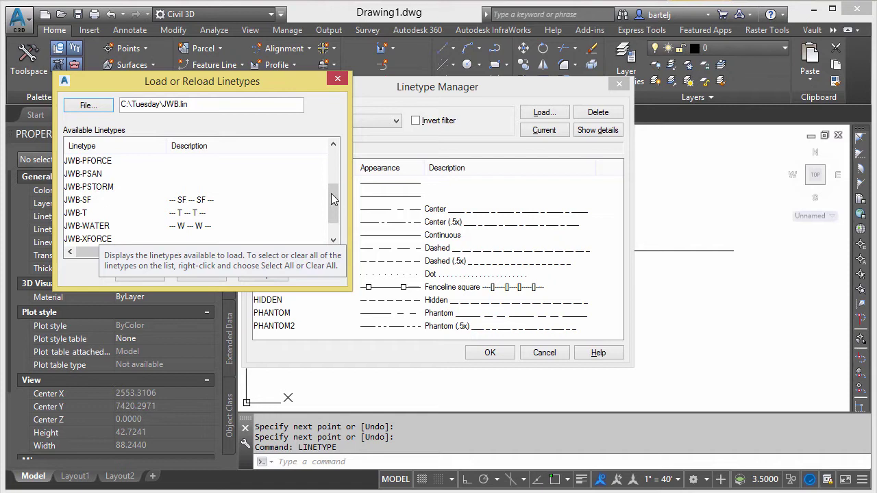
left_click_drag(335, 203, 335, 216)
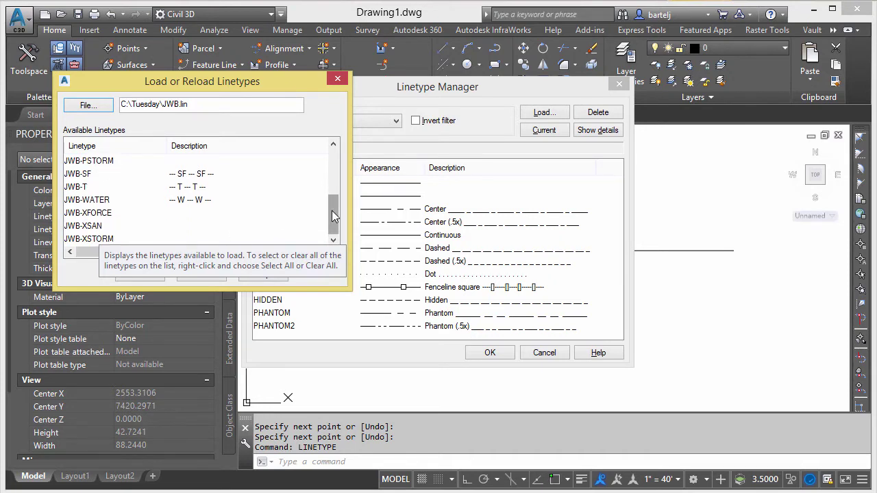
scroll(335, 205, "up", 2)
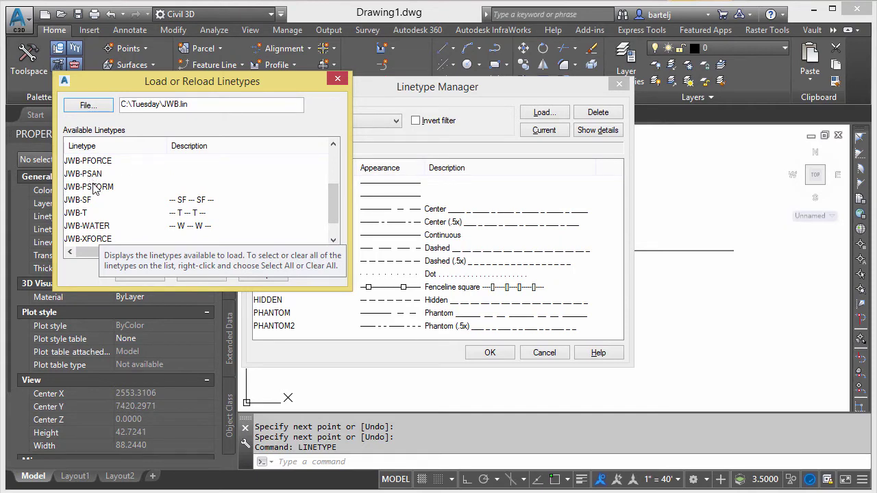
left_click(96, 187)
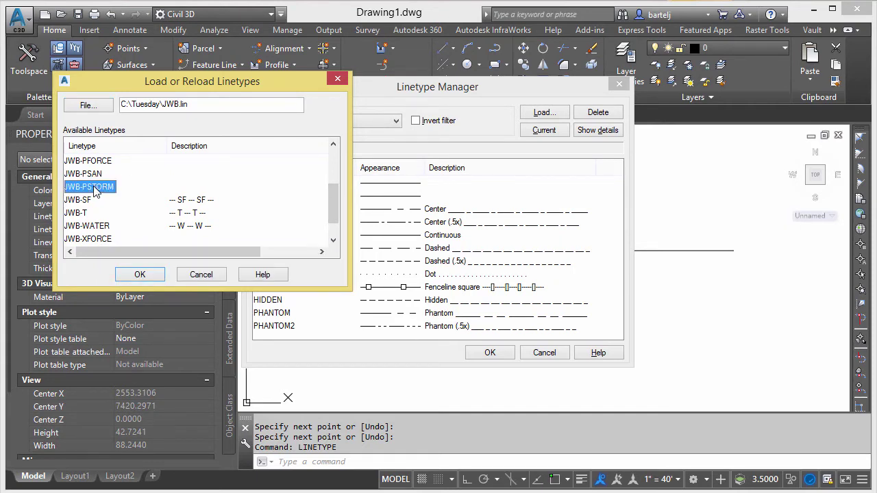
left_click(141, 275)
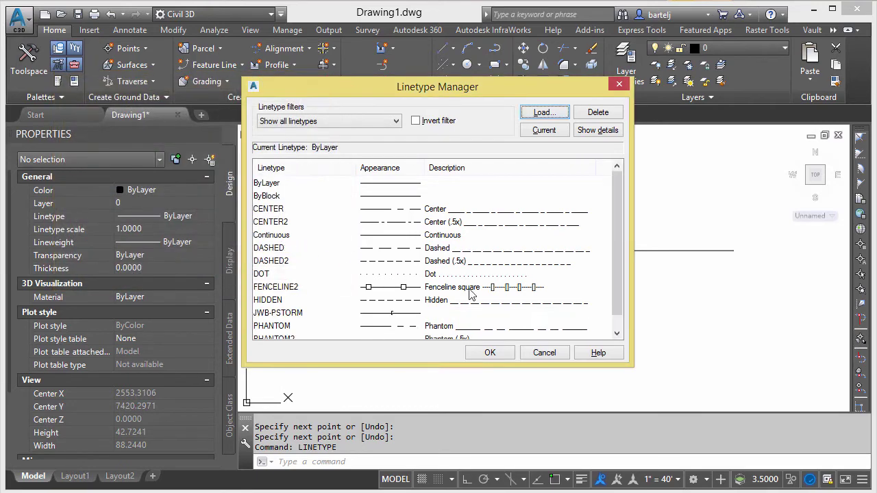
left_click(392, 315)
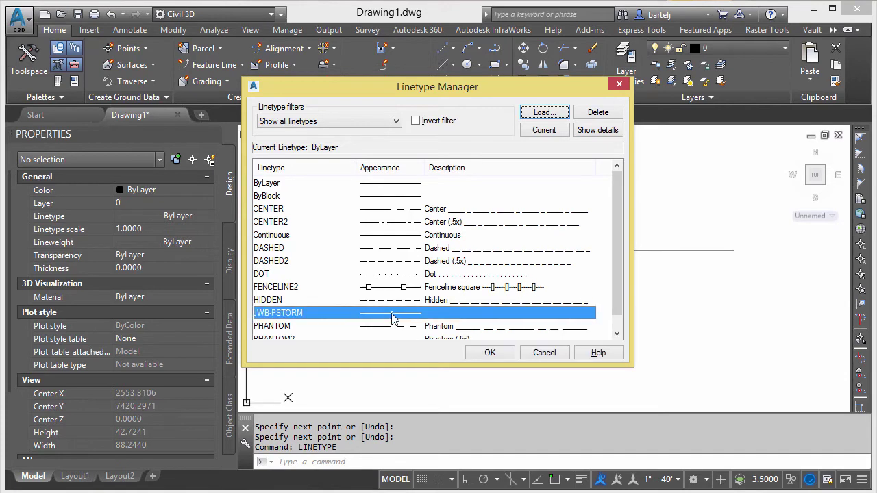
left_click(482, 354)
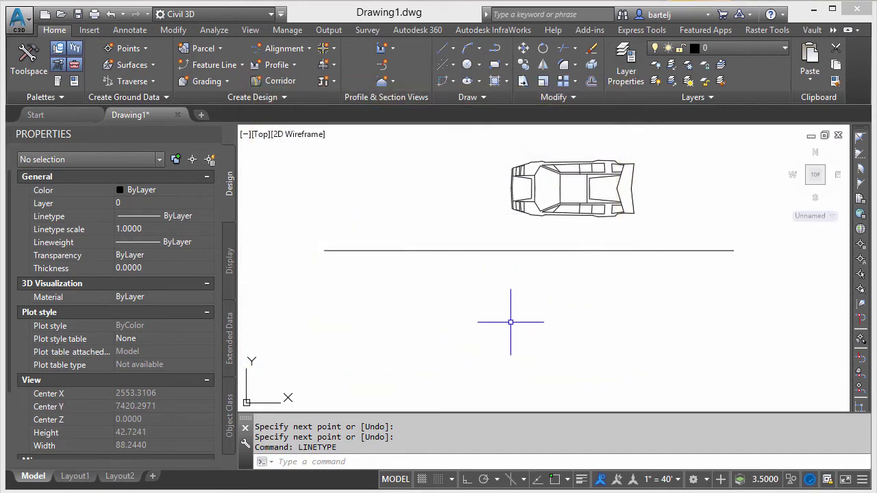
left_click(470, 251)
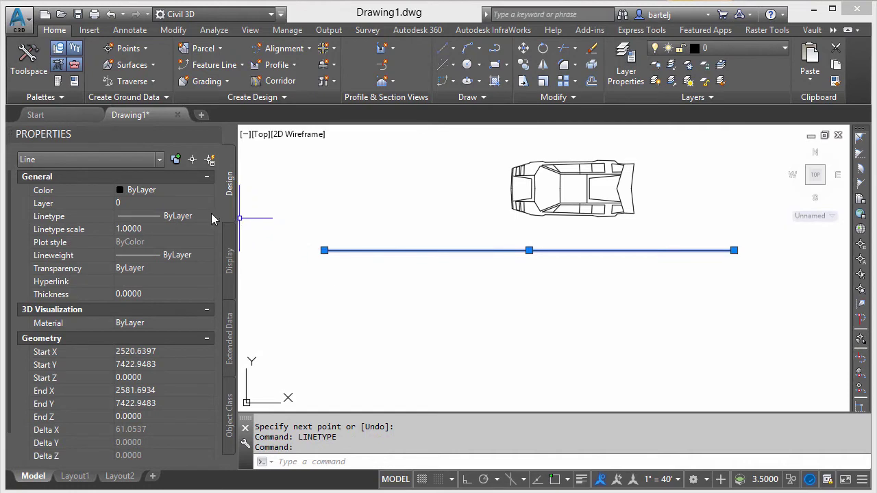
left_click(204, 217)
left_click(208, 216)
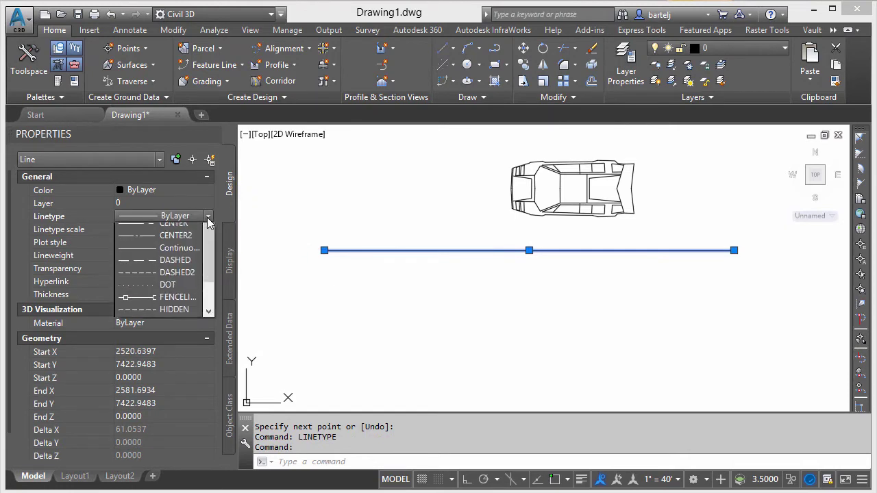
scroll(210, 287, "down", 1)
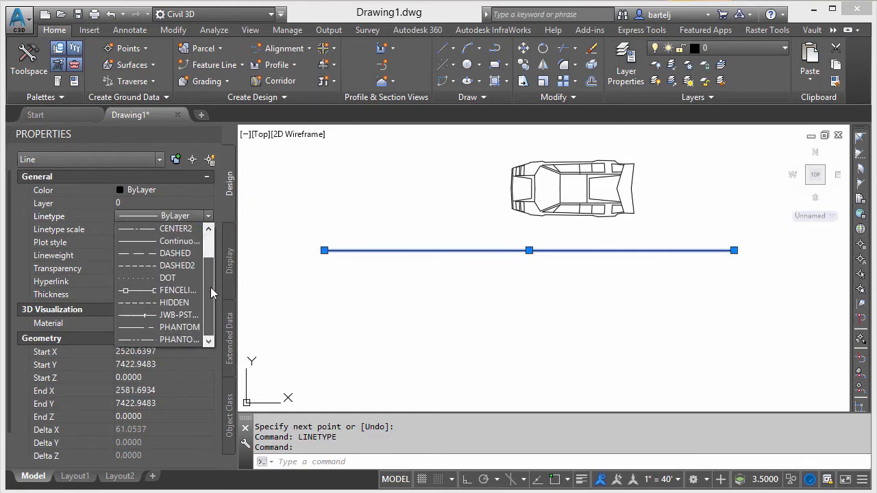
left_click(150, 314)
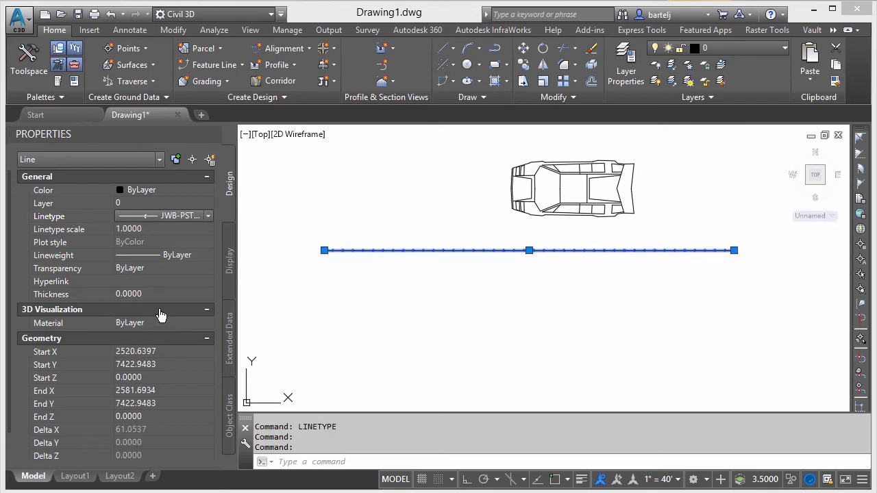
left_click(159, 229)
type("5")
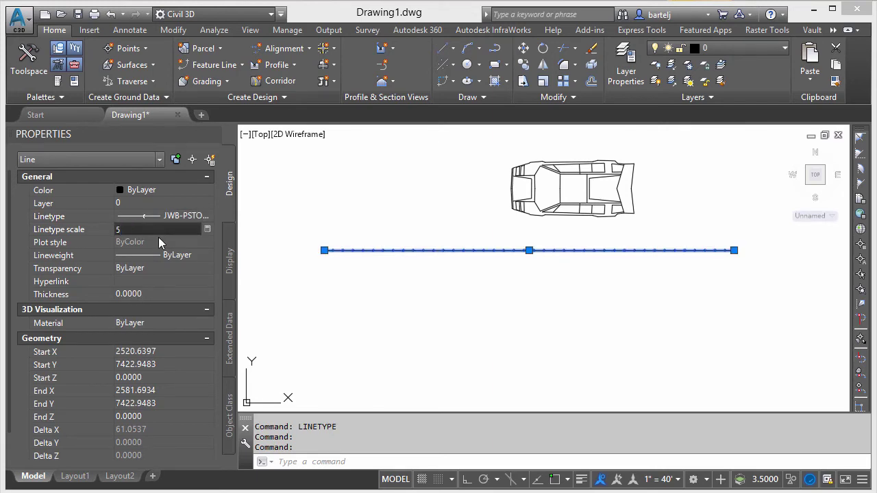
key("Return")
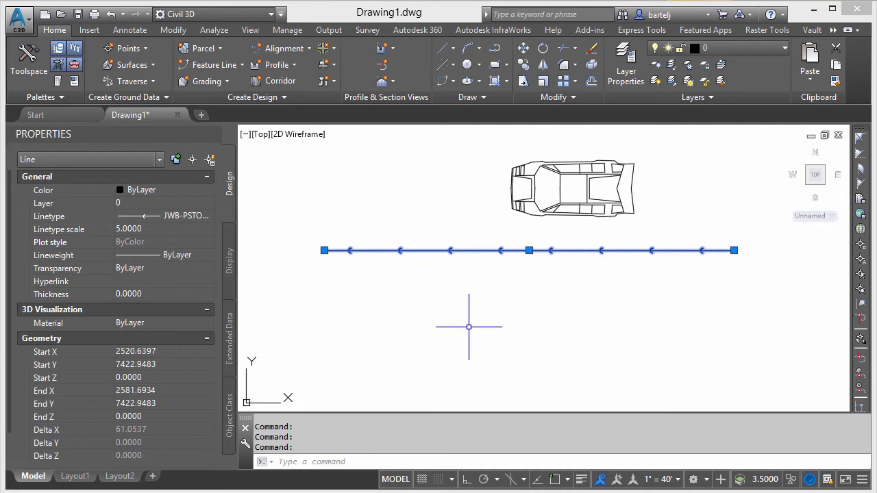
key("Escape")
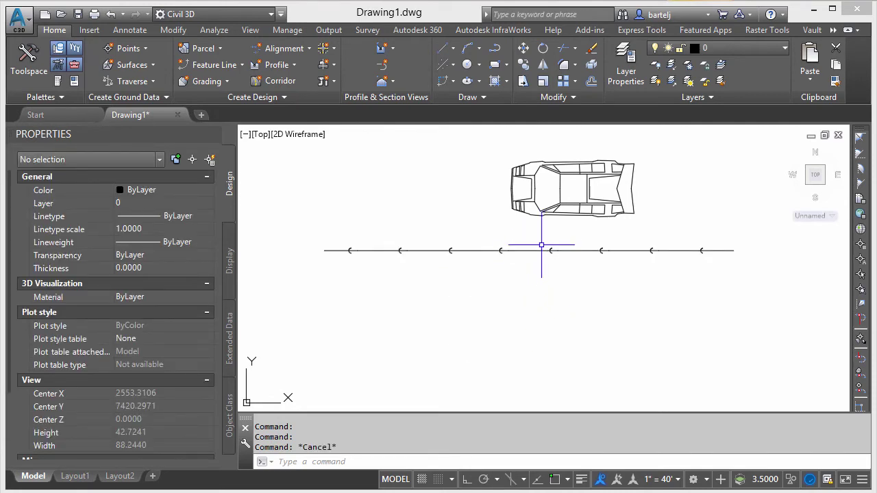
scroll(541, 245, "up", 2)
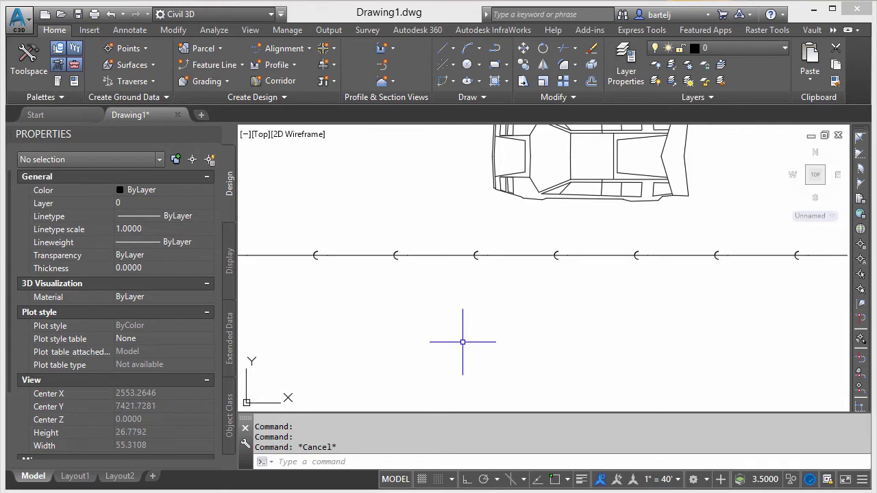
scroll(467, 337, "down", 2)
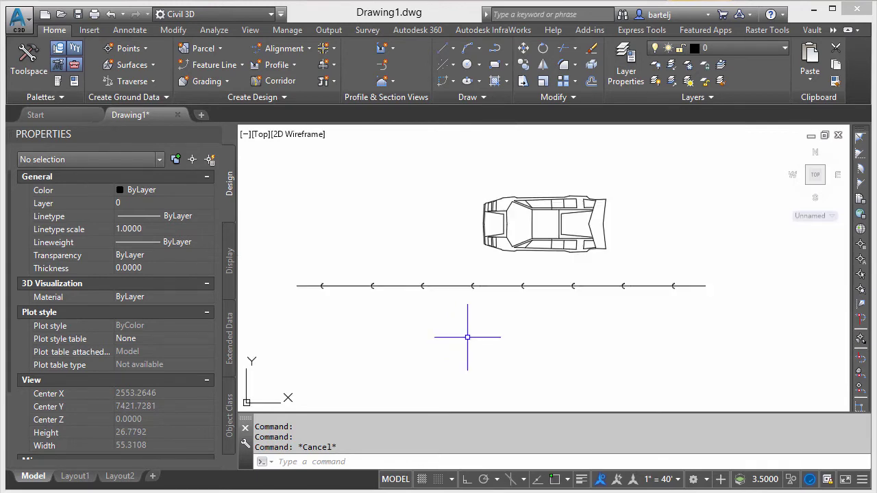
scroll(467, 335, "up", 2)
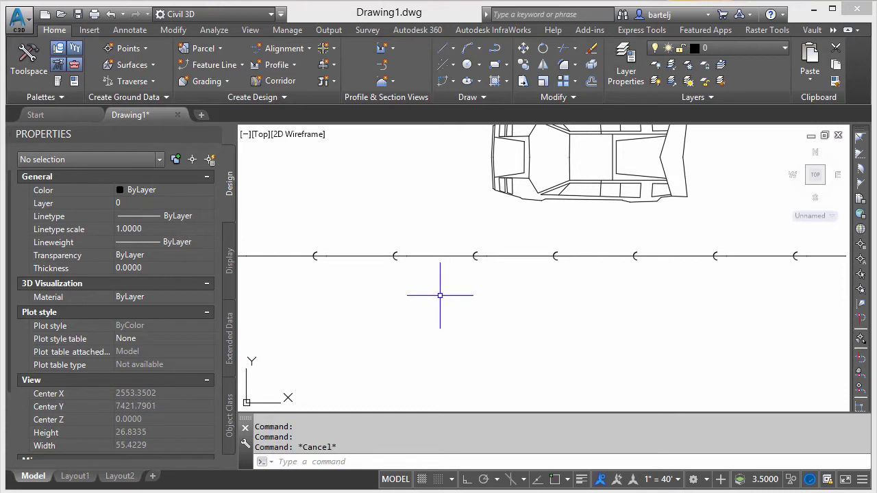
Step: Place a multiline text box below the line reading 'SAMPLE TEXT' and select it
type("mte")
key("Return")
left_click(387, 292)
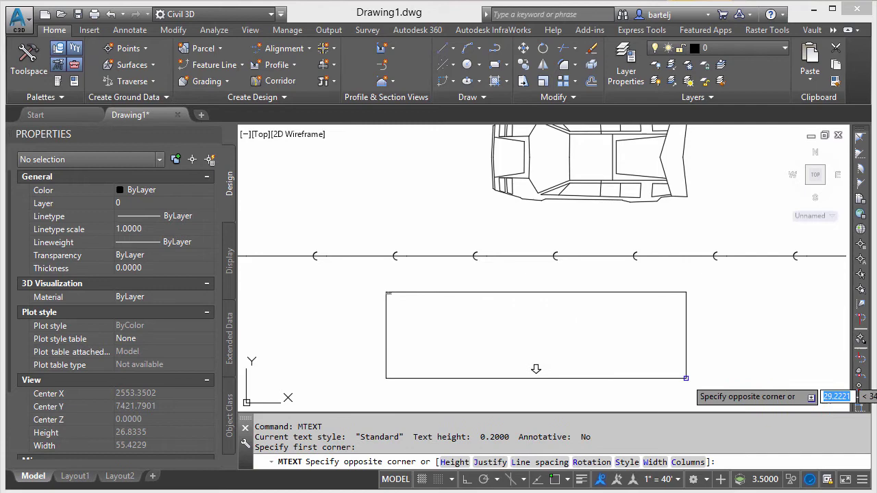
left_click(689, 380)
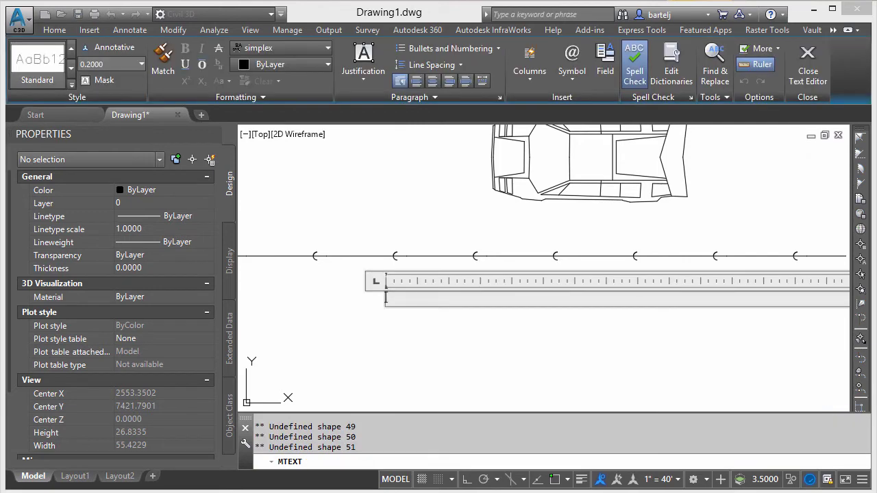
type("SAMOPLE TEXT")
key("Return")
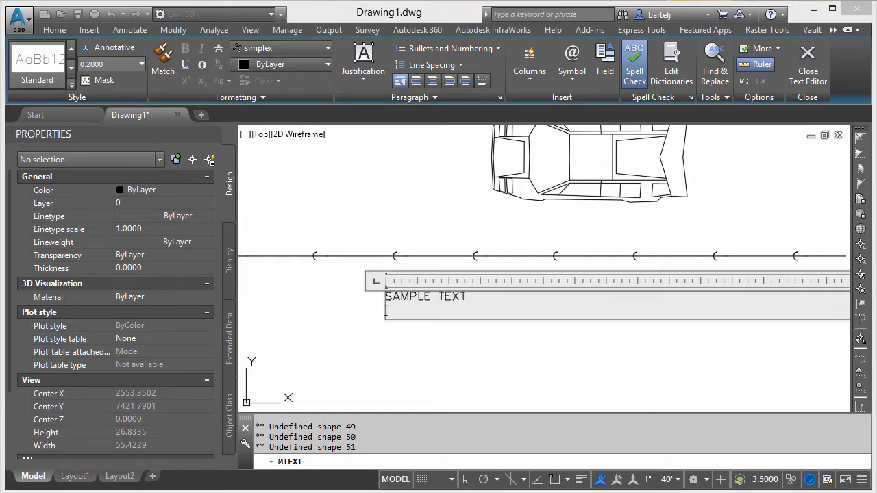
left_click(685, 381)
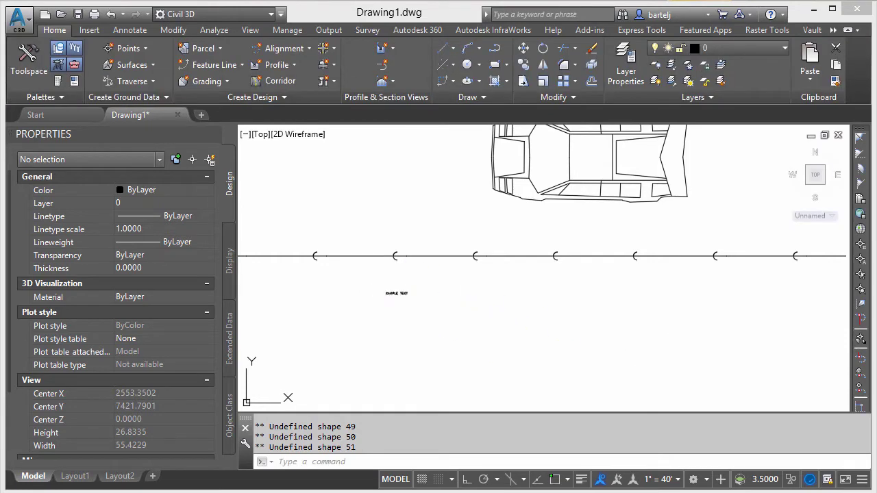
left_click(398, 293)
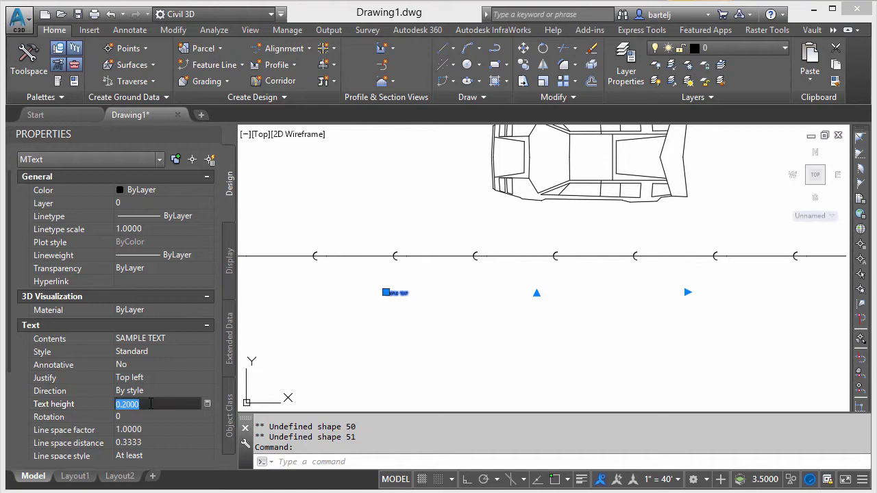
Step: Set SAMPLE TEXT's height to 5 and widen it so it fits on one line
type("5")
key("Return")
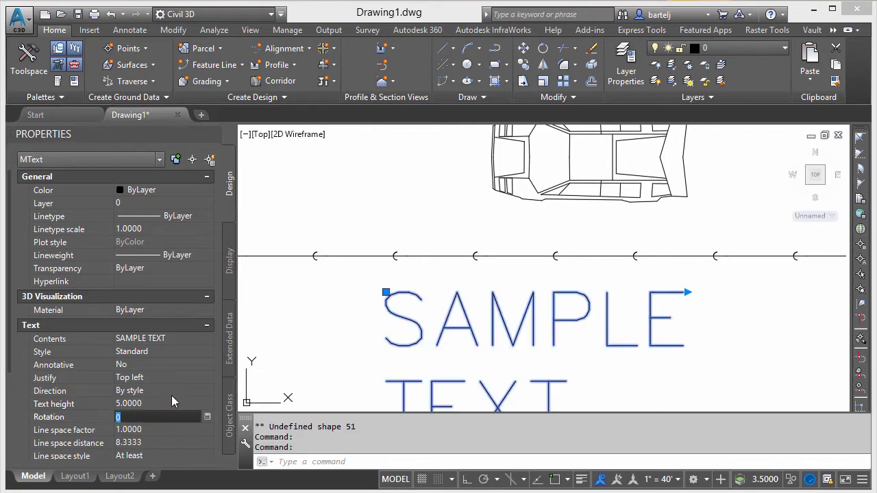
scroll(687, 319, "down", 2)
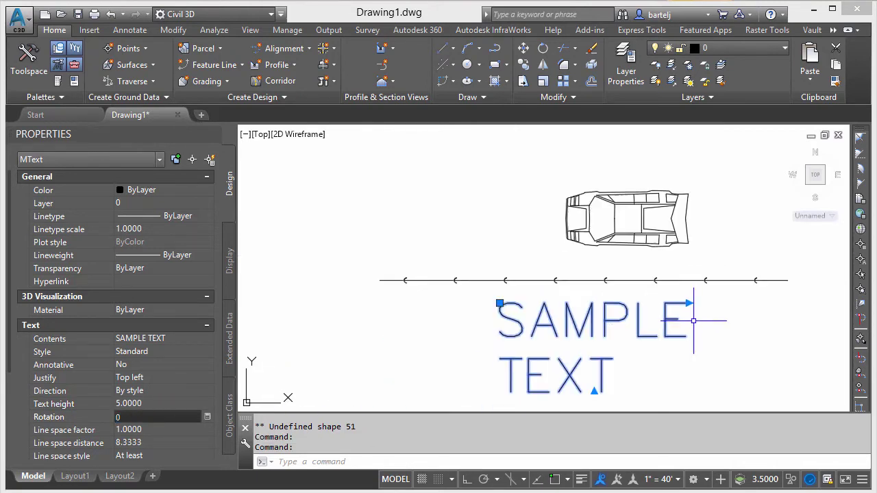
middle_click_drag(707, 325, 584, 318)
left_click(565, 296)
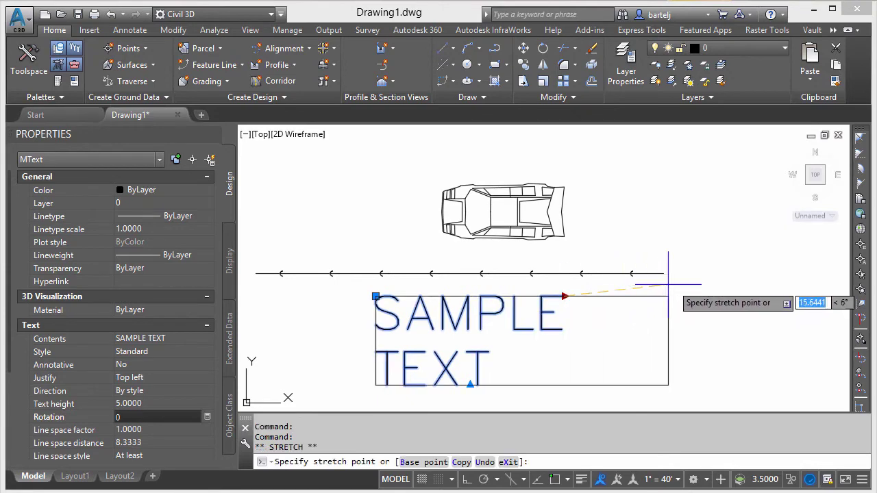
left_click(715, 296)
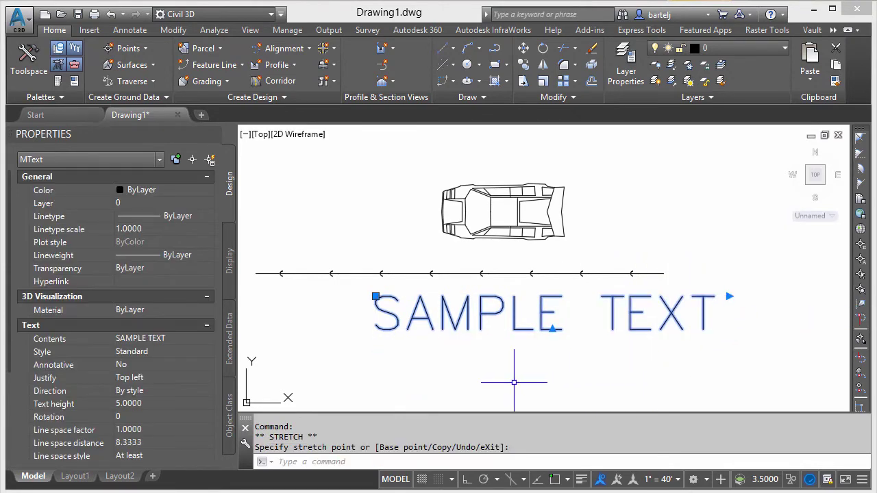
key("Escape")
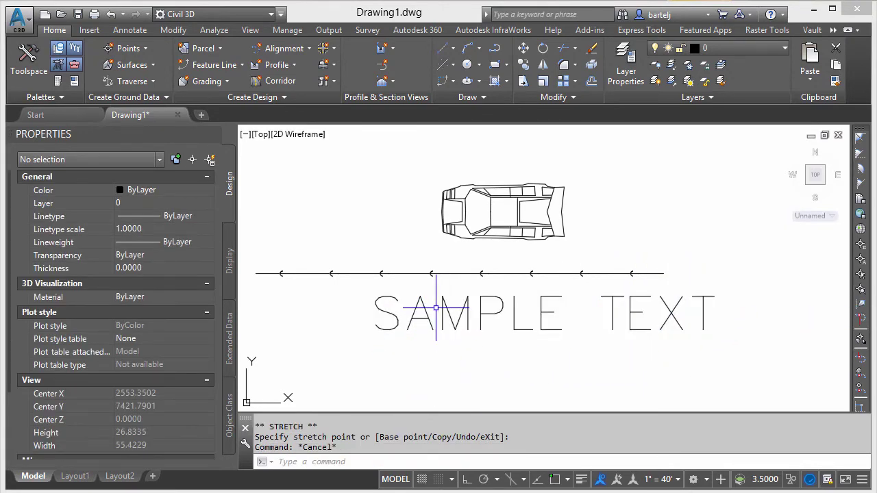
Step: Switch the Standard text style's font to dash.shx and apply it
type("style")
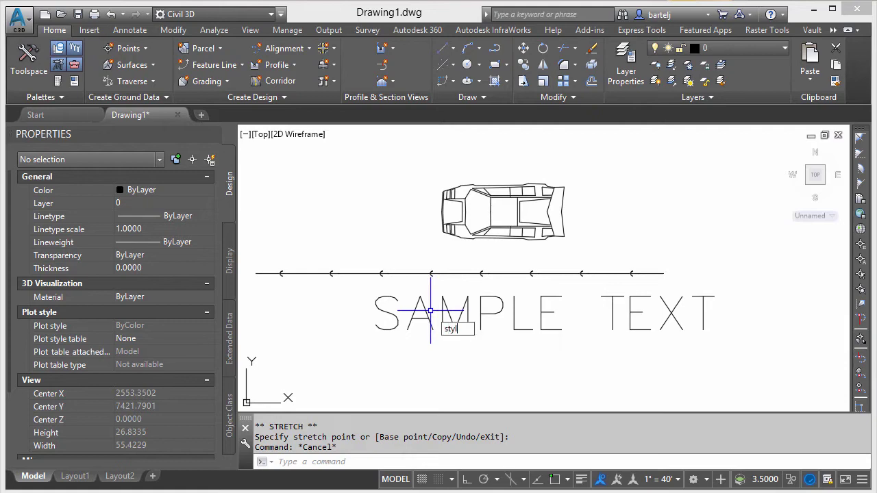
key("Return")
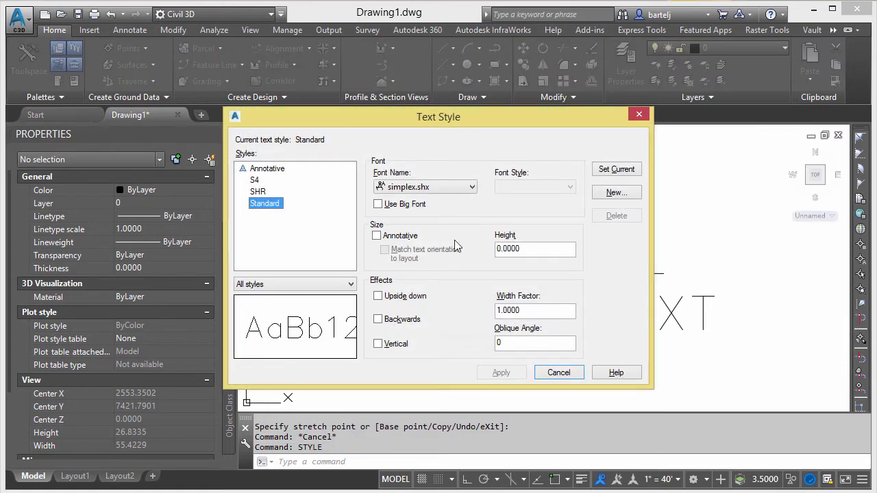
left_click(472, 187)
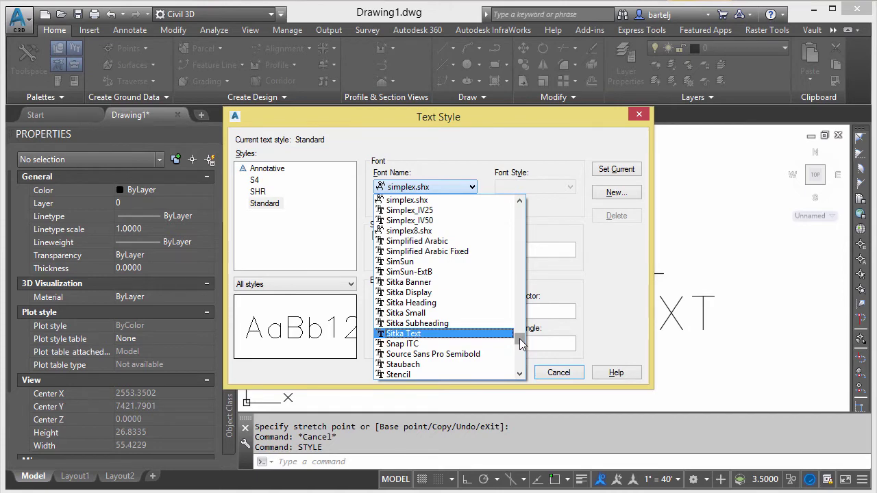
left_click_drag(521, 343, 515, 261)
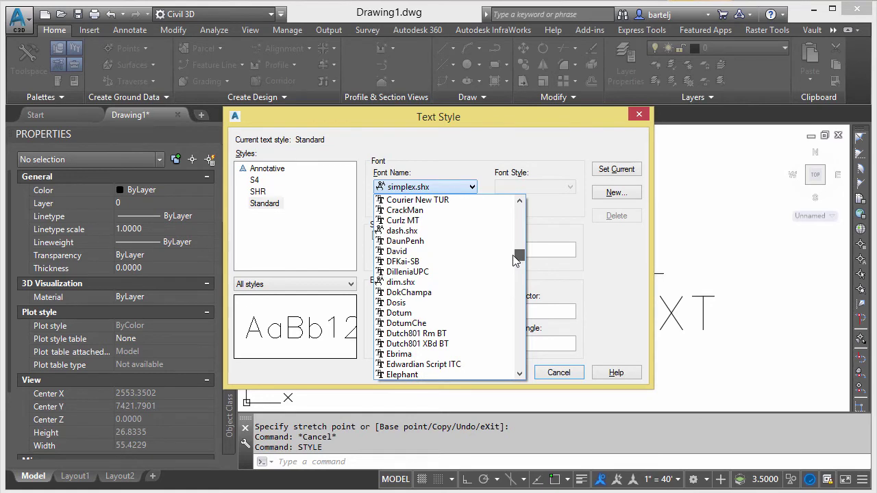
left_click(421, 233)
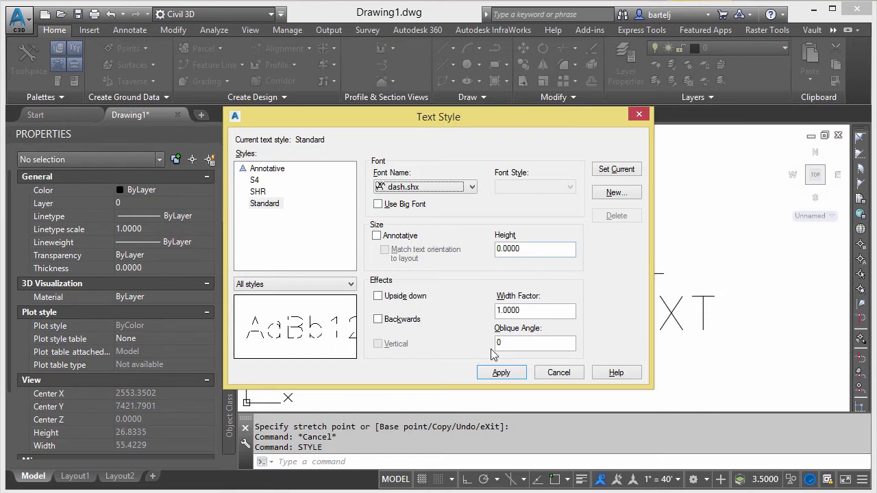
left_click(501, 372)
left_click(557, 374)
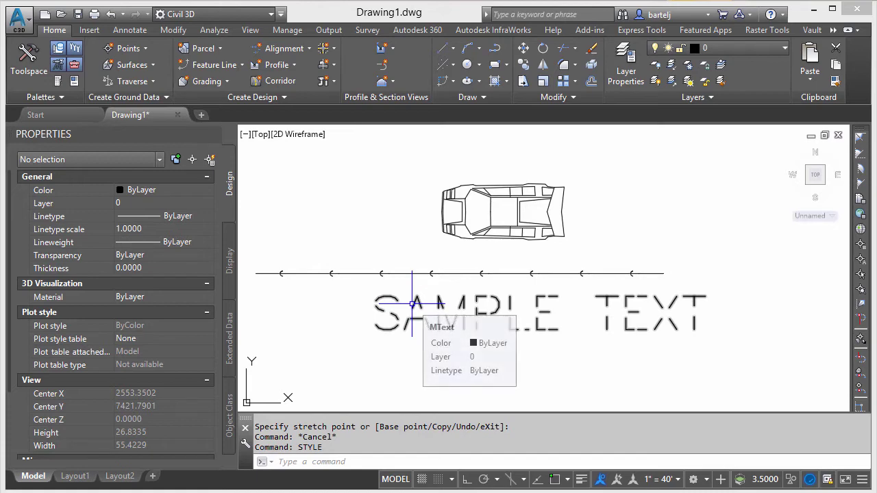
Step: Change the Standard text style's font again, this time to outline.shx, and apply it
key("Return")
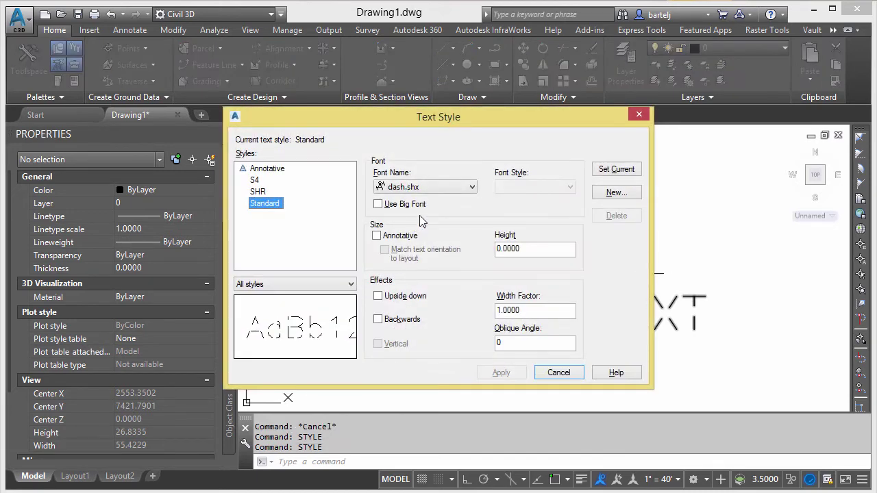
left_click(471, 187)
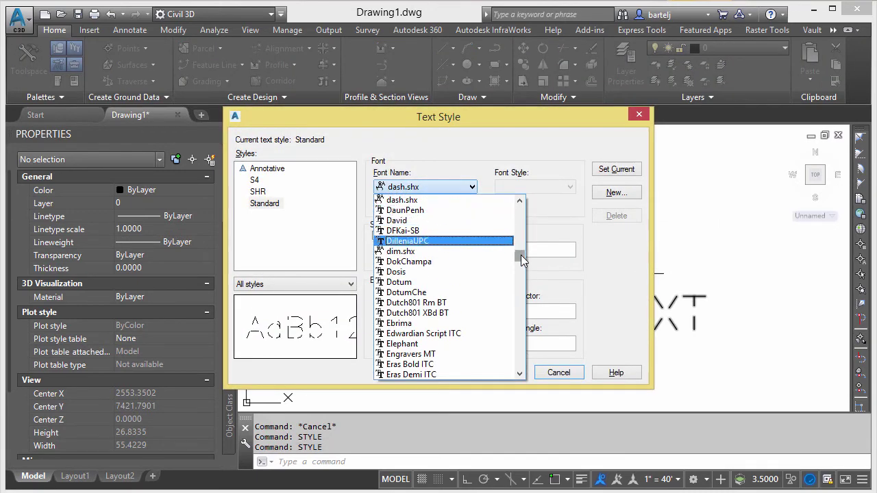
left_click_drag(520, 254, 520, 326)
left_click(411, 323)
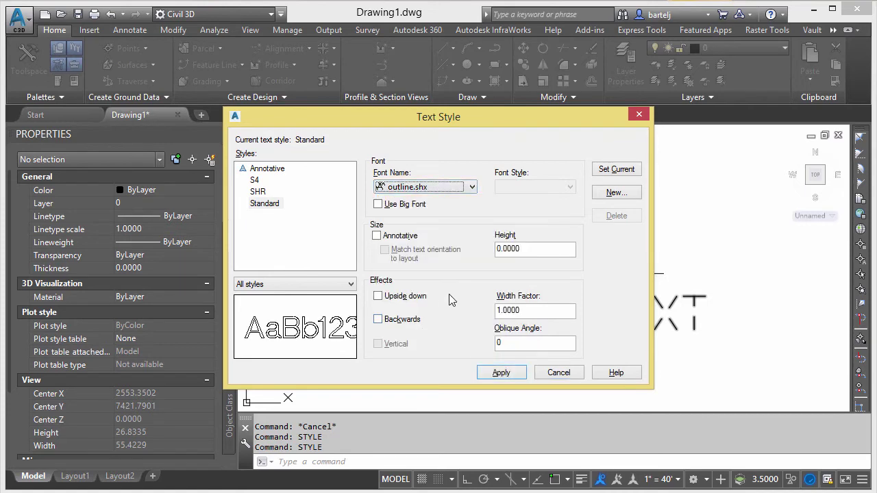
left_click(517, 373)
left_click(557, 371)
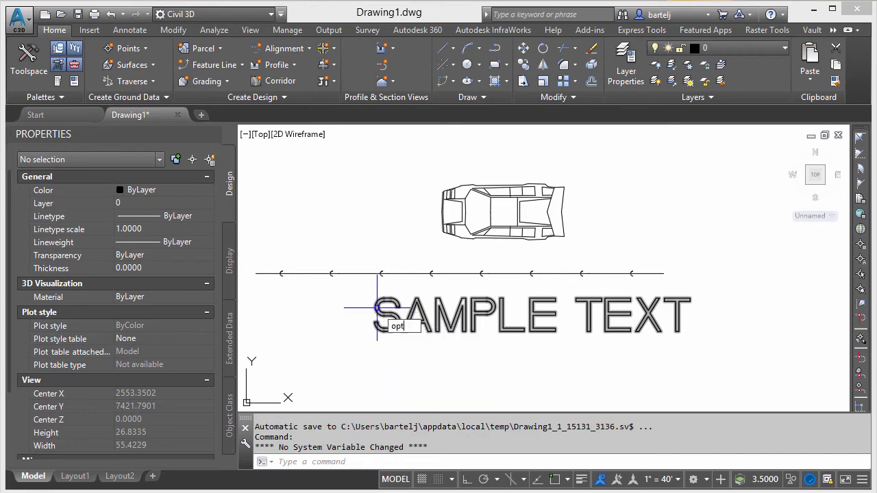
type("op")
key("Return")
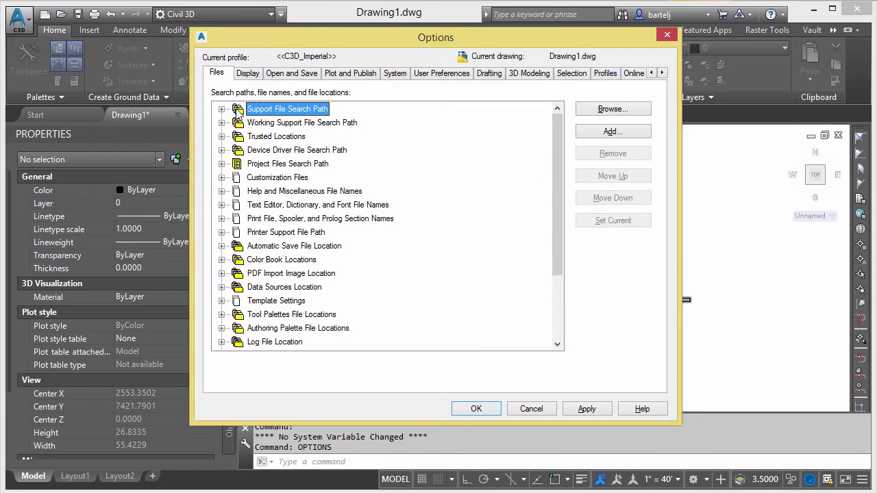
left_click(221, 109)
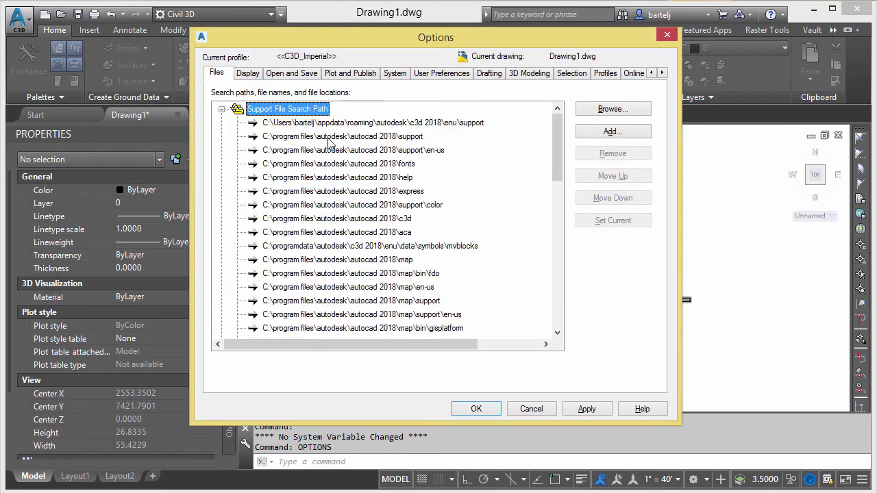
left_click(384, 166)
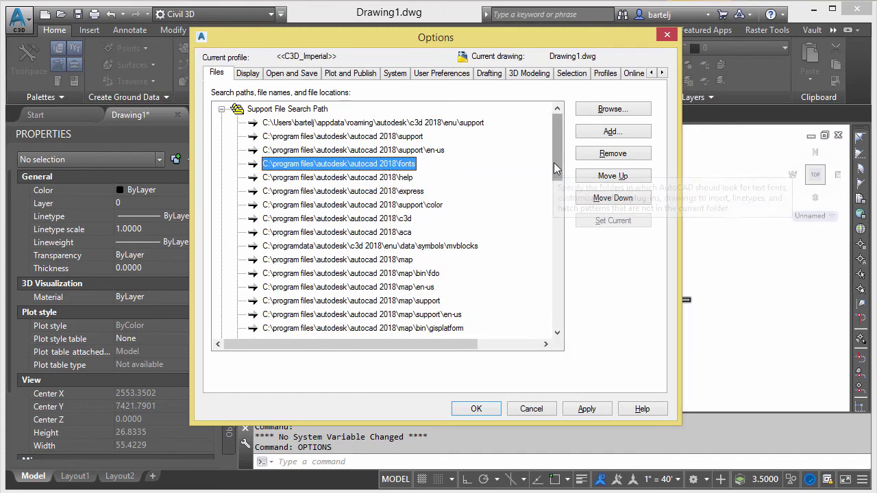
scroll(558, 164, "down", 2)
scroll(562, 199, "down", 4)
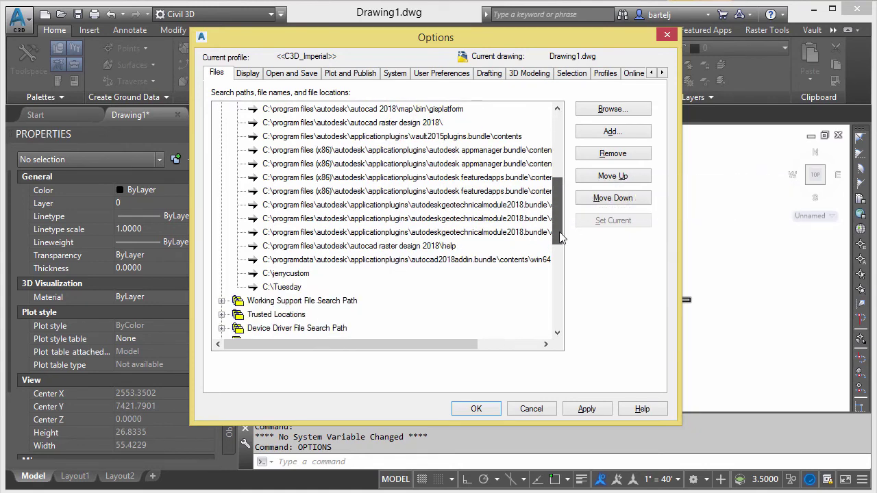
left_click(294, 288)
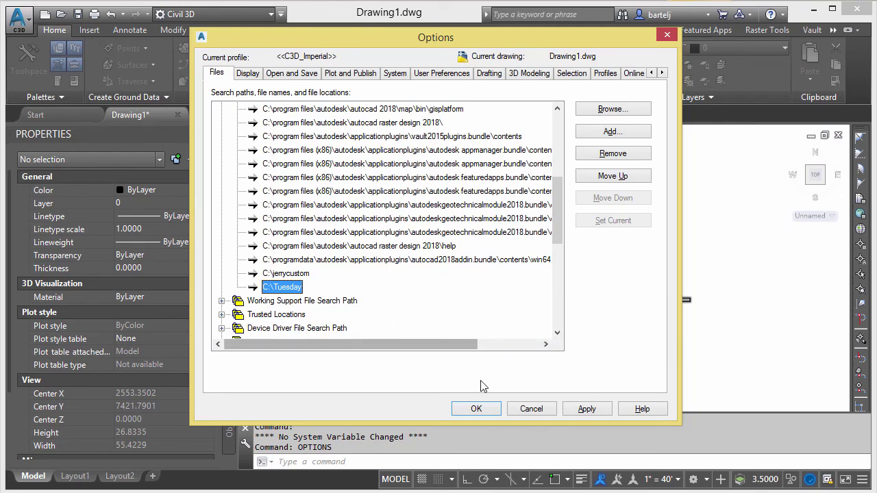
left_click(476, 409)
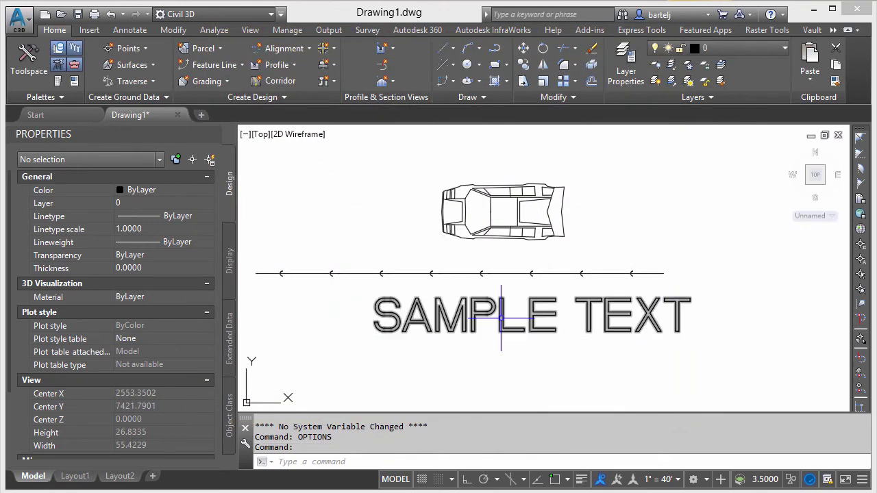